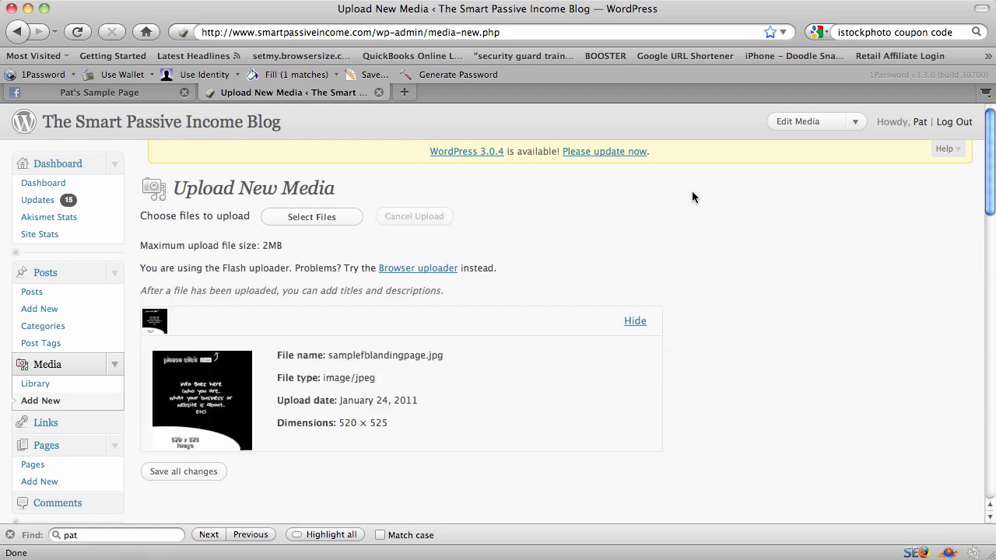
Copy the uploaded samplefblandingpage.jpg image's file URL and paste it into the blank text document
scroll(528, 254, "down", 3)
scroll(528, 253, "down", 6)
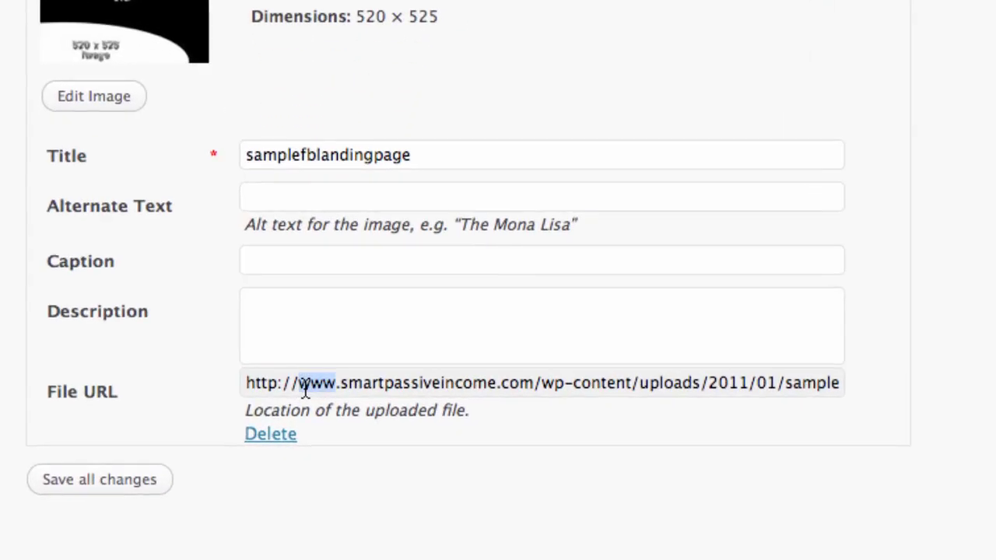
triple_click(305, 405)
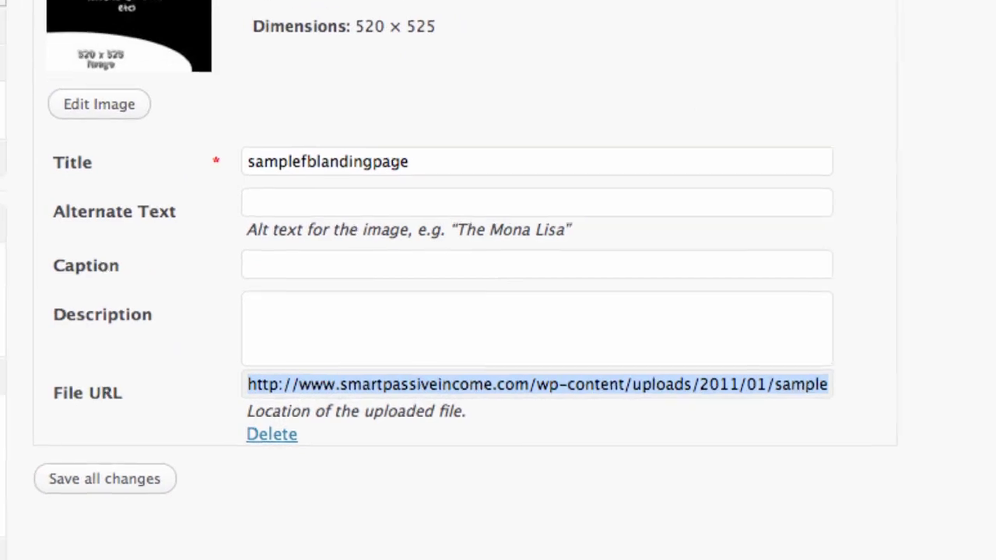
key("super+Tab")
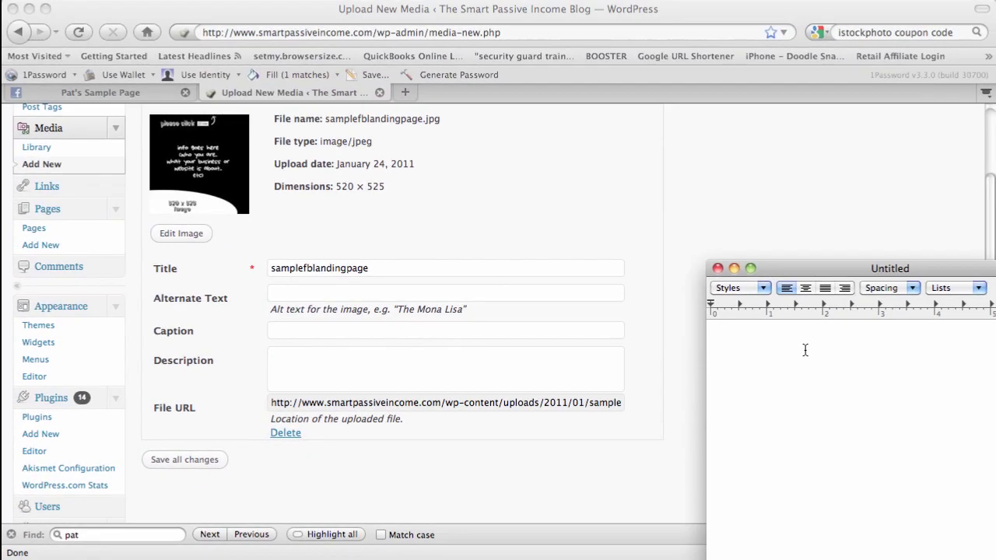
type("http://www.smartpassiveincome.com/wp-content/uploads/2011/01/samplefblandingpage.jpg")
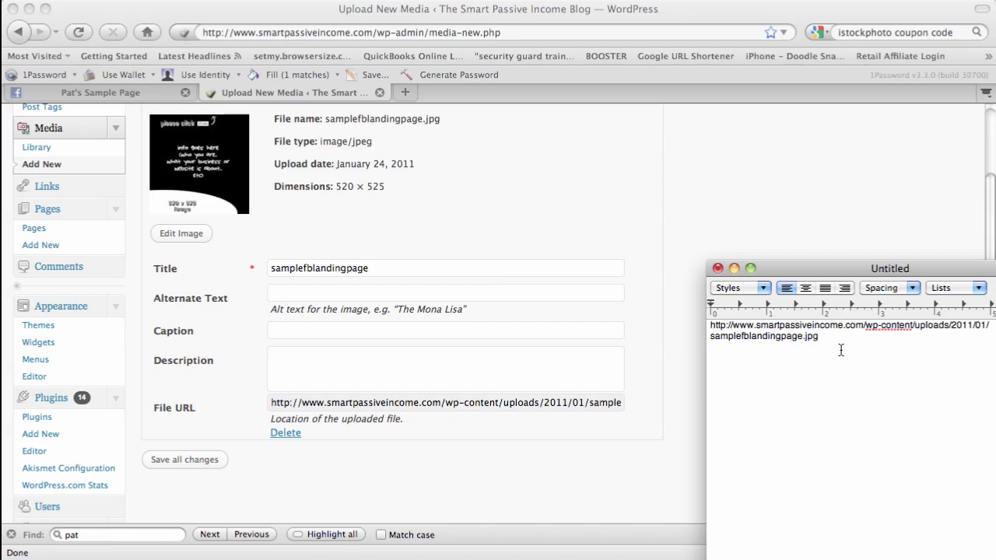
left_click(779, 214)
left_click(740, 181)
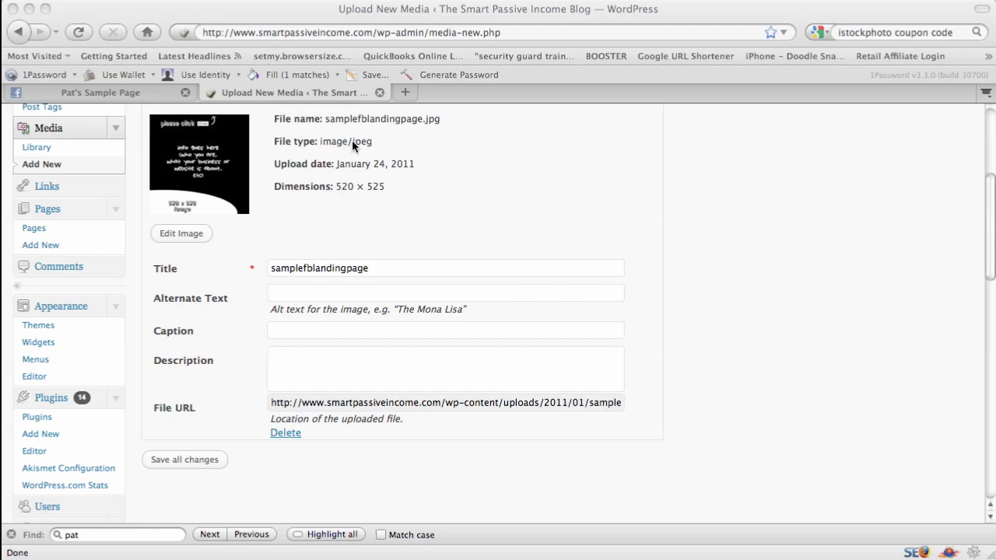
Return to the sample Facebook page in the browser and open the apps list in its page editing settings
key("super+Tab")
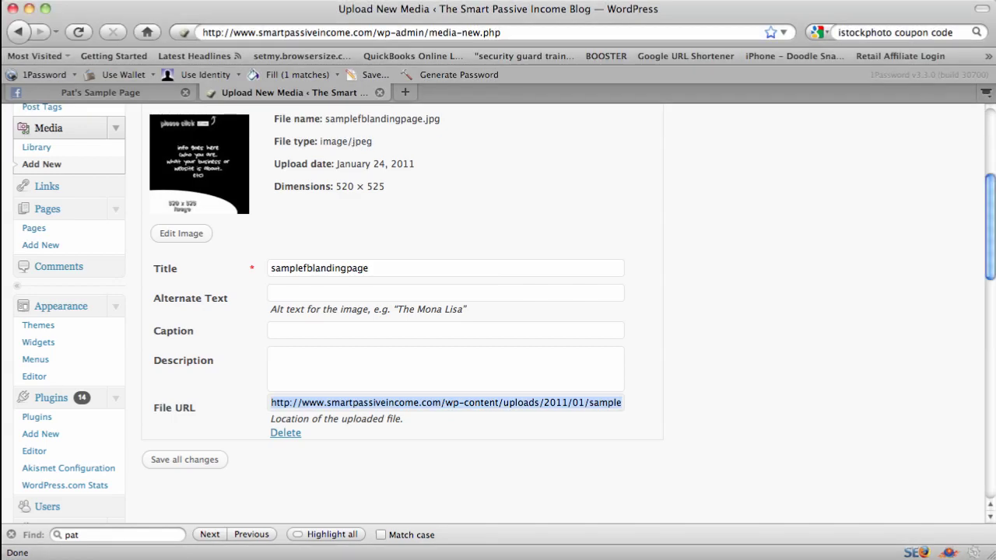
left_click(148, 92)
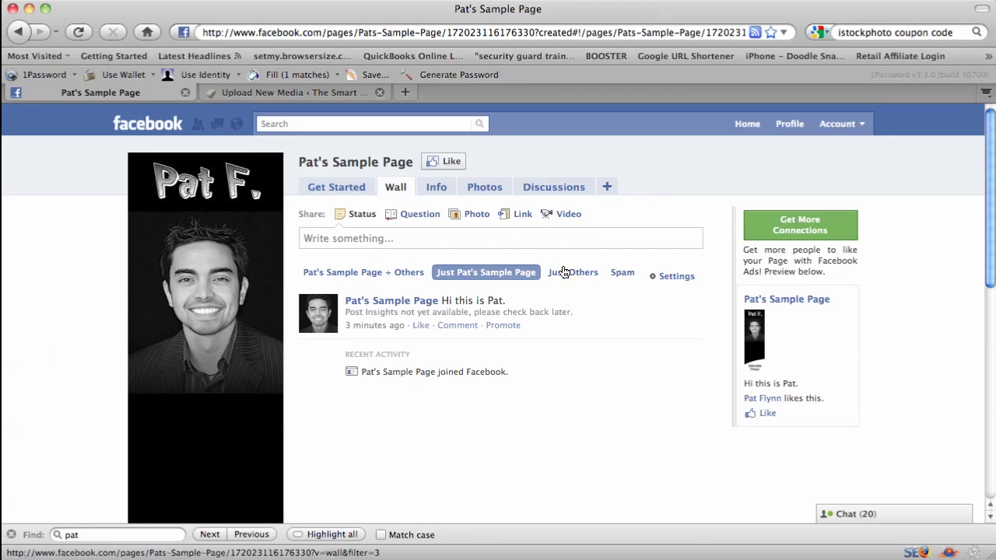
scroll(564, 272, "down", 7)
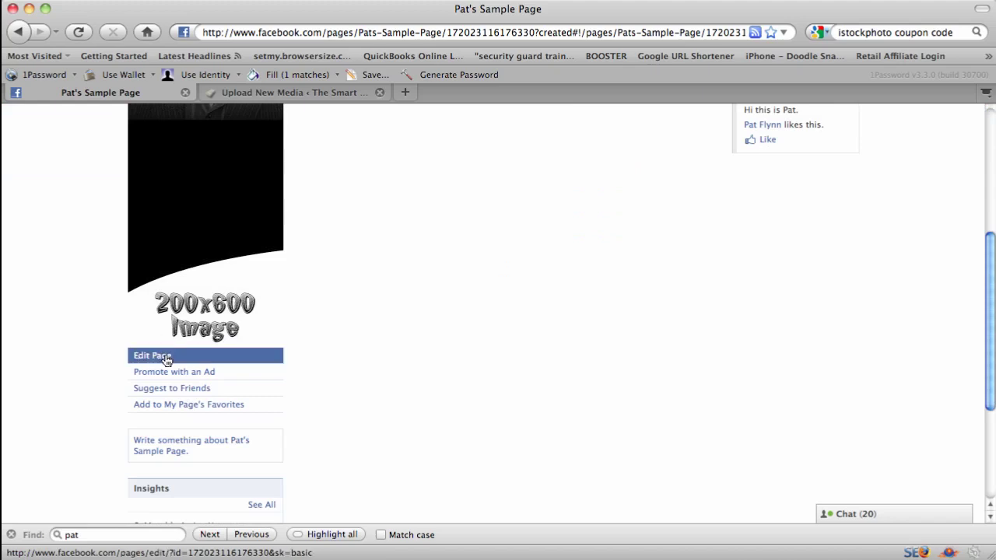
left_click(166, 358)
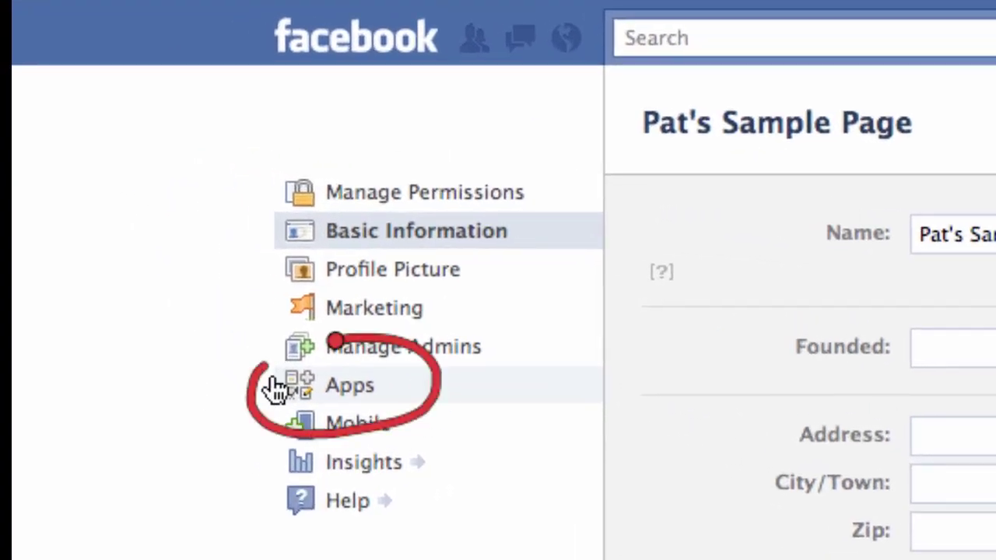
left_click(350, 395)
scroll(383, 350, "down", 5)
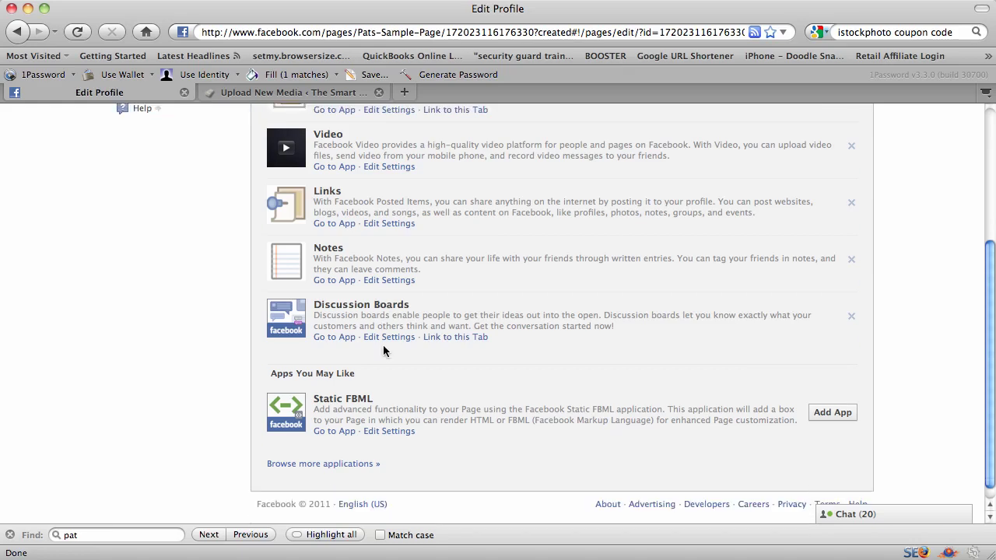
left_click(288, 381)
mouse_move(254, 391)
left_mouse_down()
mouse_move(374, 439)
mouse_move(389, 372)
mouse_move(263, 374)
left_mouse_up()
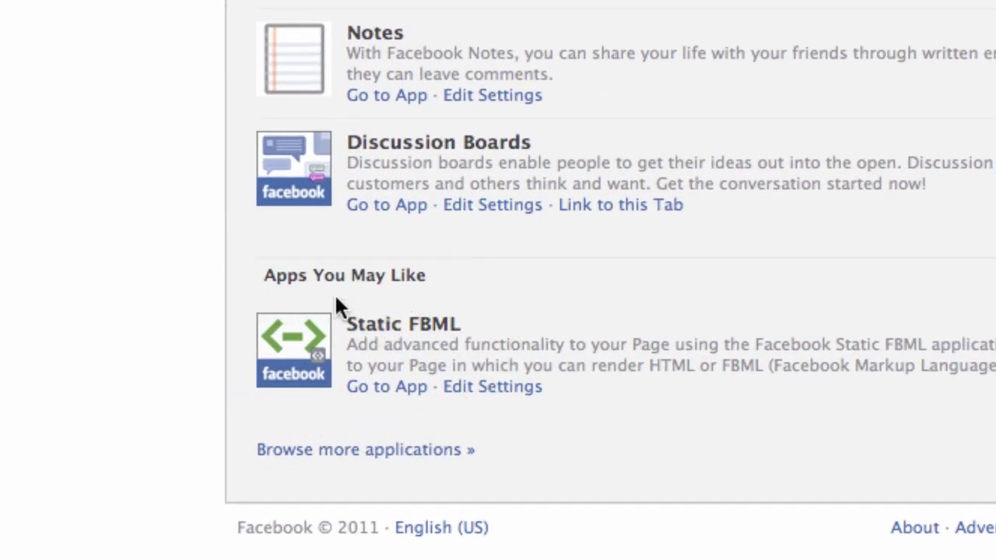
Search the Facebook app directory for "static fbml" and open the Static FBML app's page
left_click(398, 458)
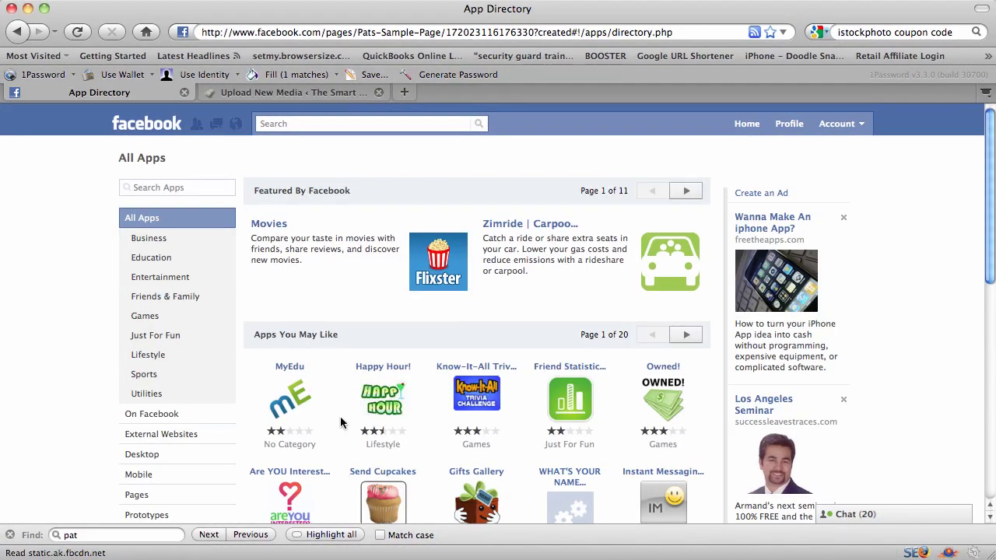
left_click(207, 189)
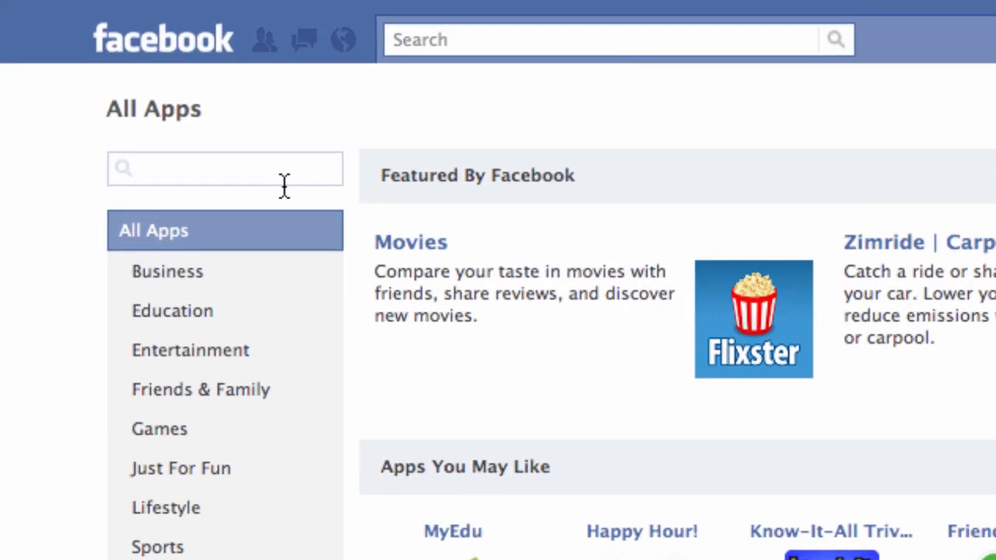
type("static fbml")
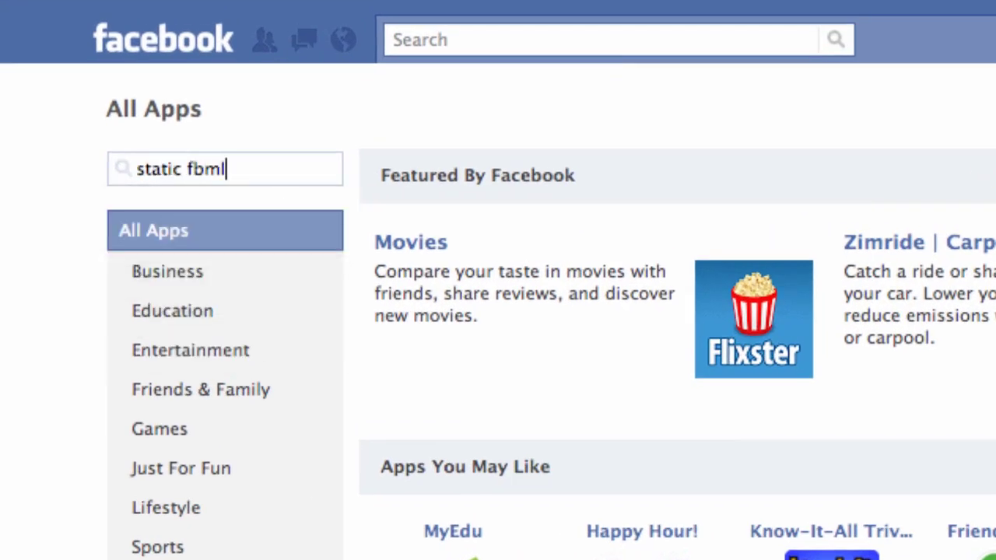
key("Return")
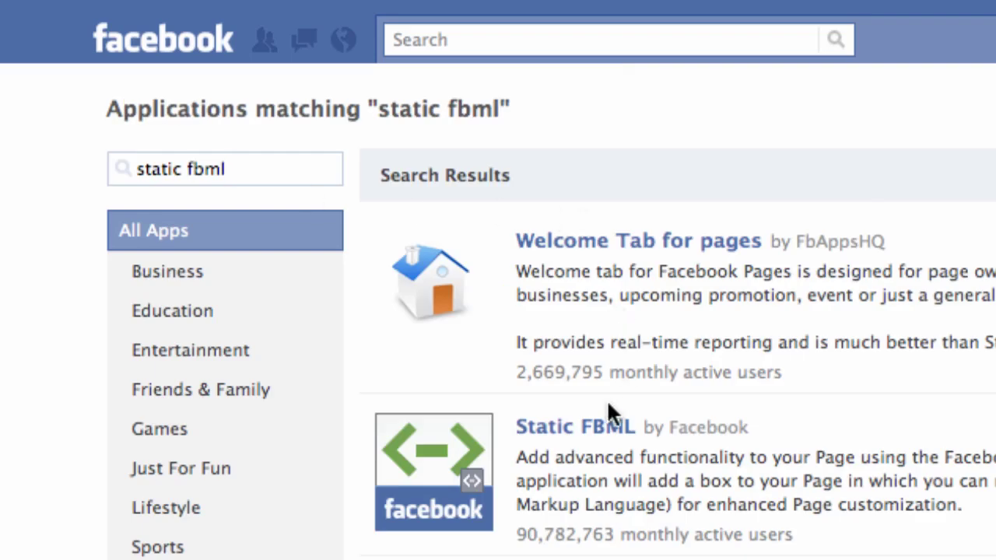
left_click(576, 439)
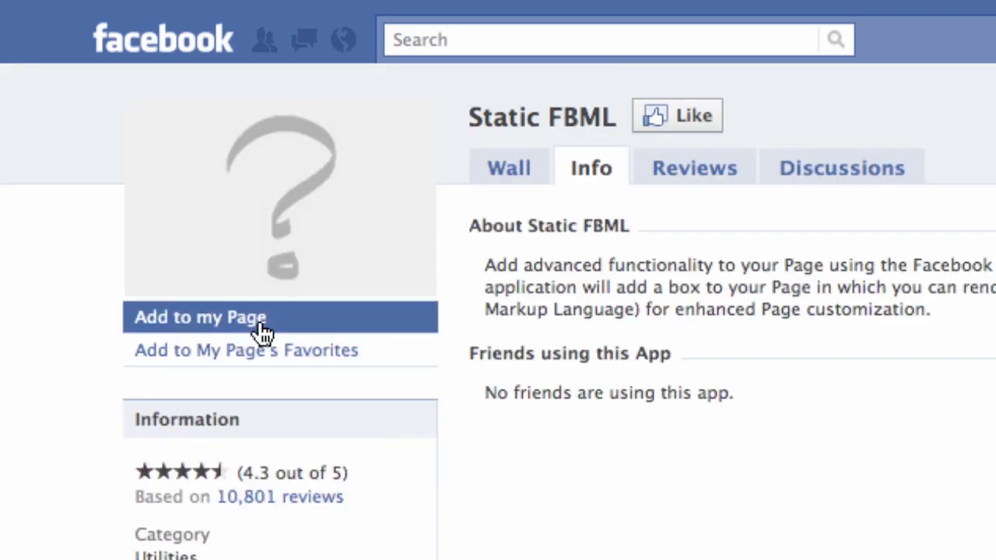
Add the Static FBML app to the sample page and close the page selection dialog
left_click(259, 320)
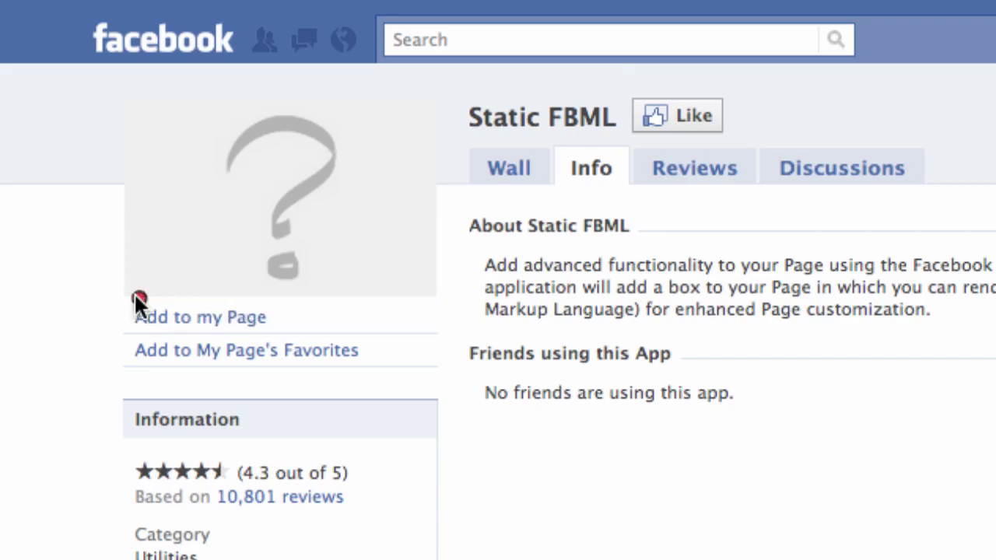
mouse_move(115, 288)
left_mouse_down()
mouse_move(207, 350)
mouse_move(267, 285)
mouse_move(123, 291)
left_mouse_up()
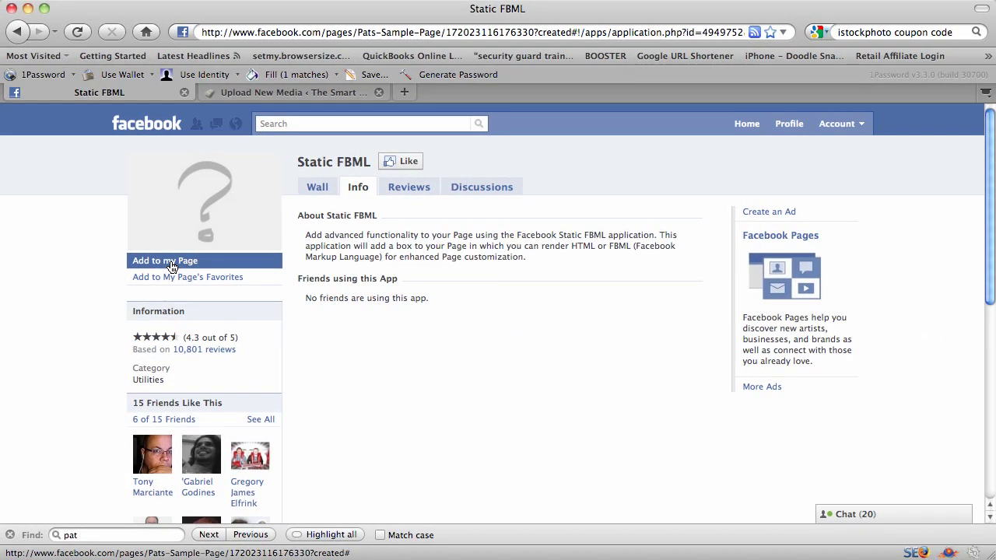
left_click(172, 267)
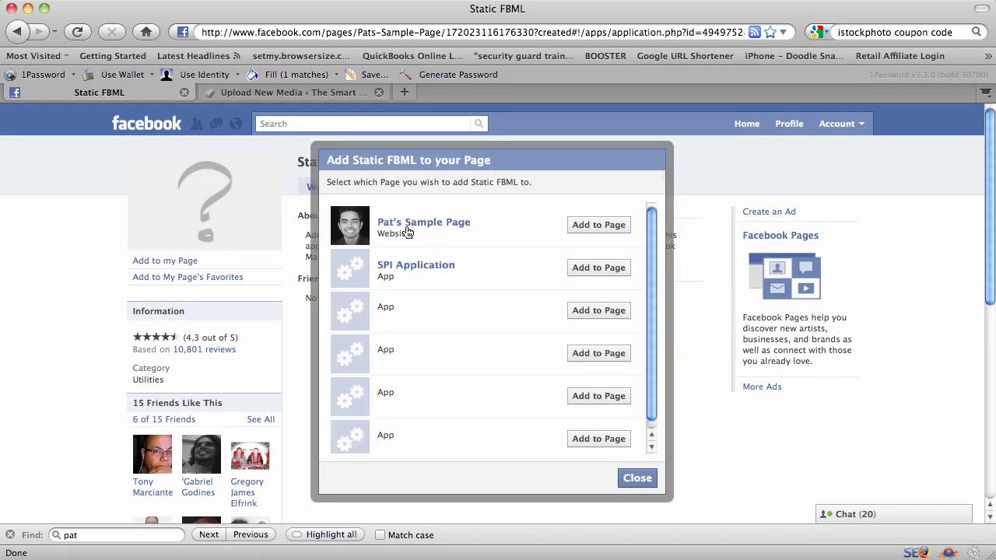
left_click(583, 228)
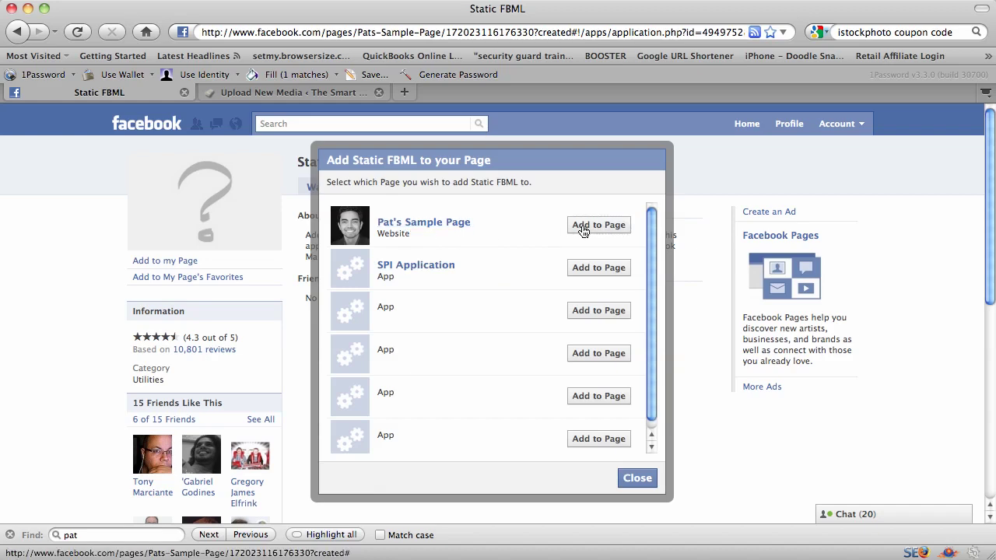
left_click(640, 479)
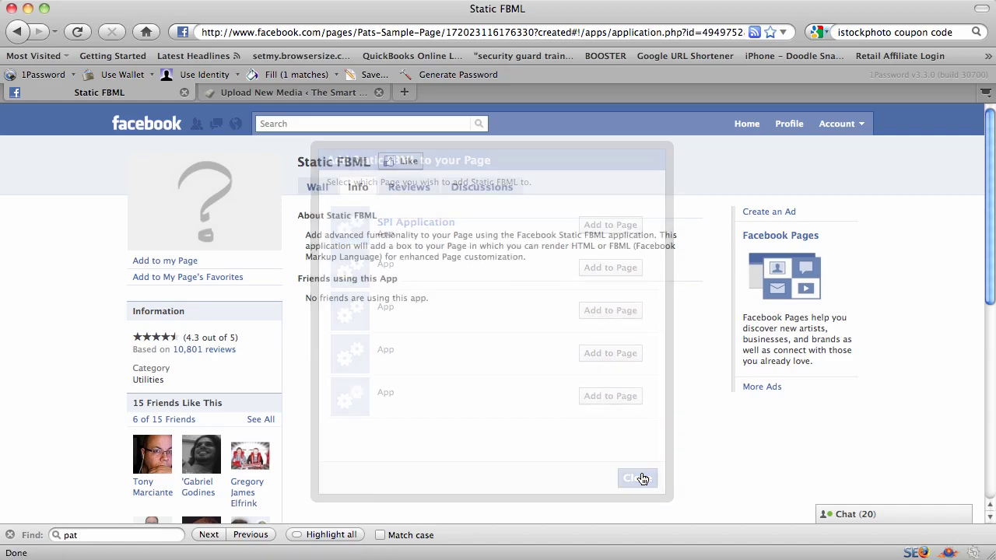
Go to the sample page from the list of managed pages and view its FBML 1 section
left_click(851, 128)
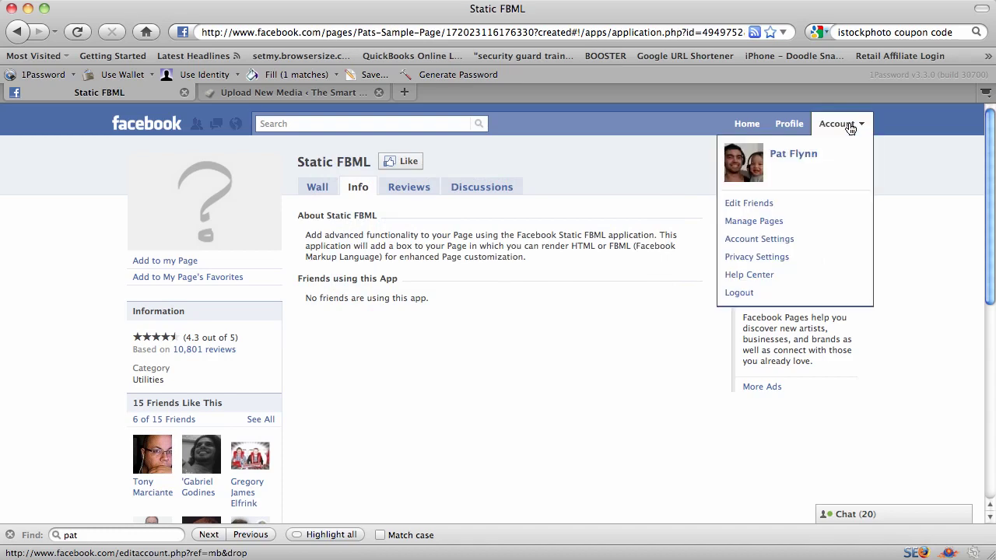
left_click(765, 223)
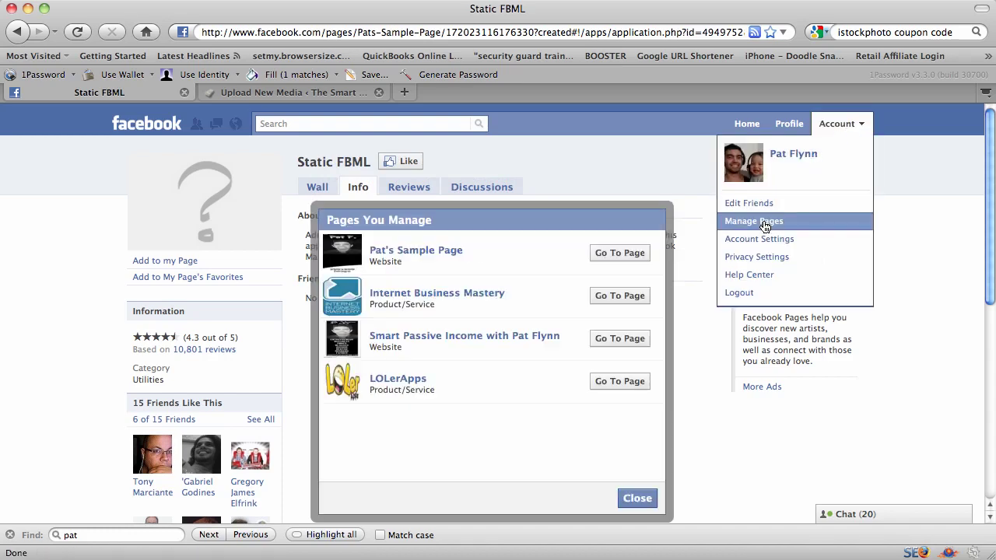
left_click(631, 251)
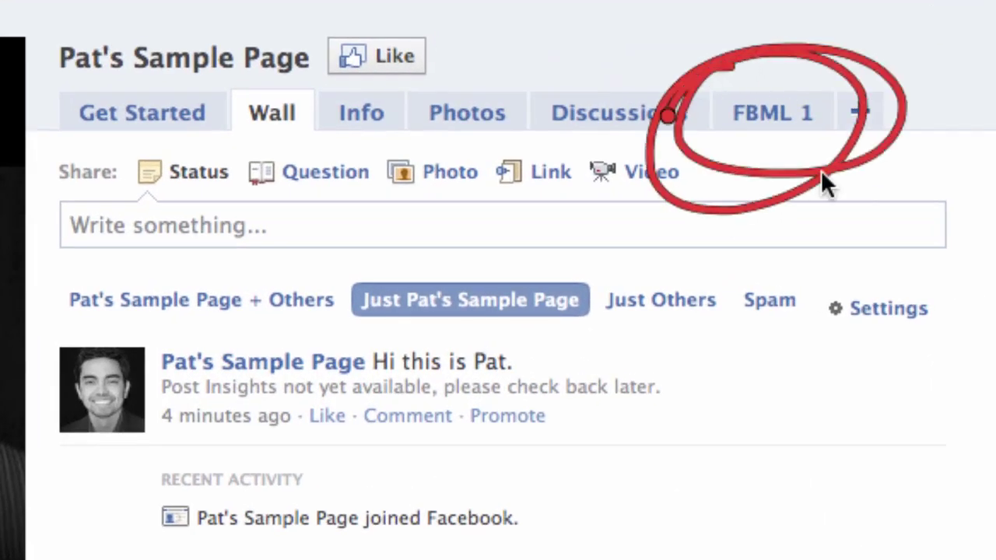
left_click(779, 118)
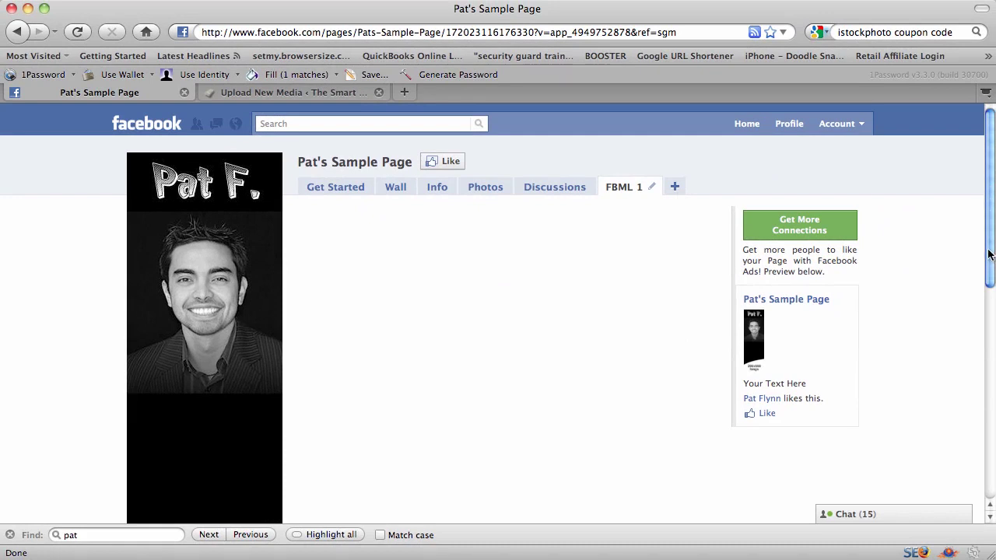
Edit the sample page and find the FBML entry among its added apps
scroll(991, 280, "down", 5)
scroll(989, 312, "down", 3)
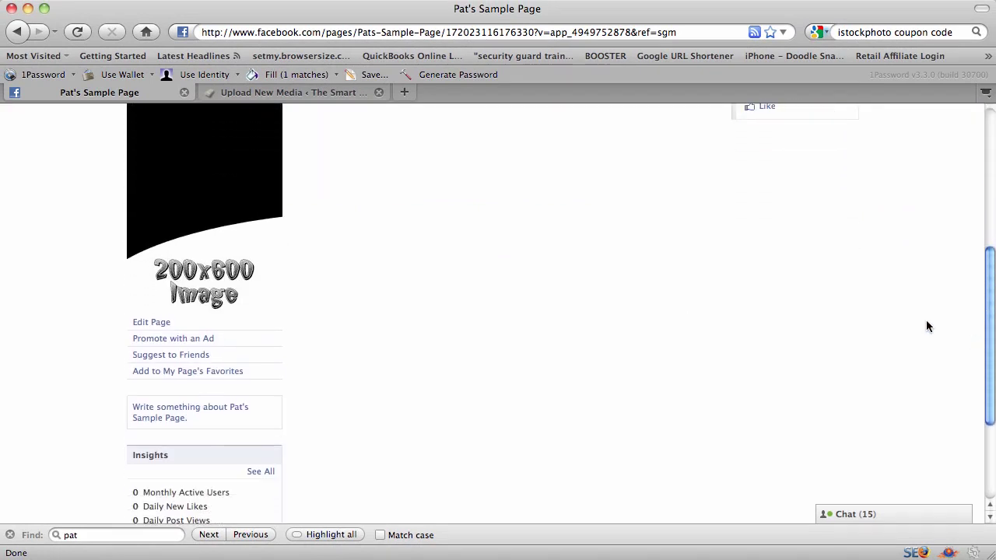
left_click(138, 321)
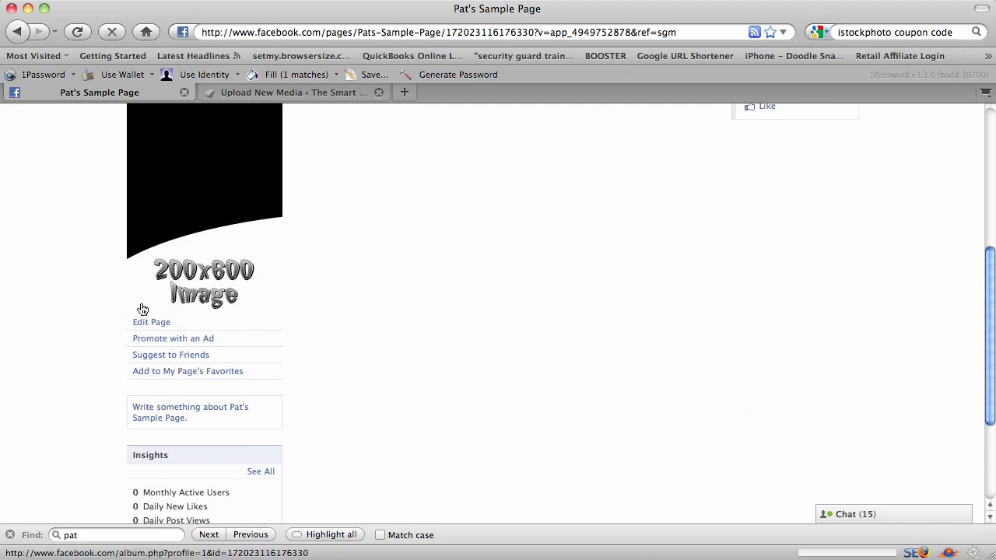
left_click_drag(140, 313, 132, 315)
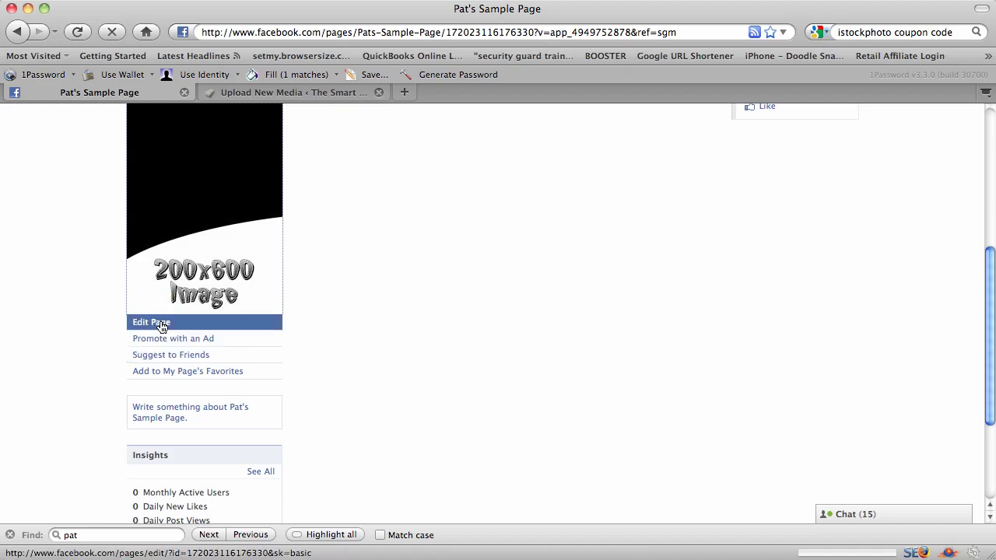
left_click(161, 327)
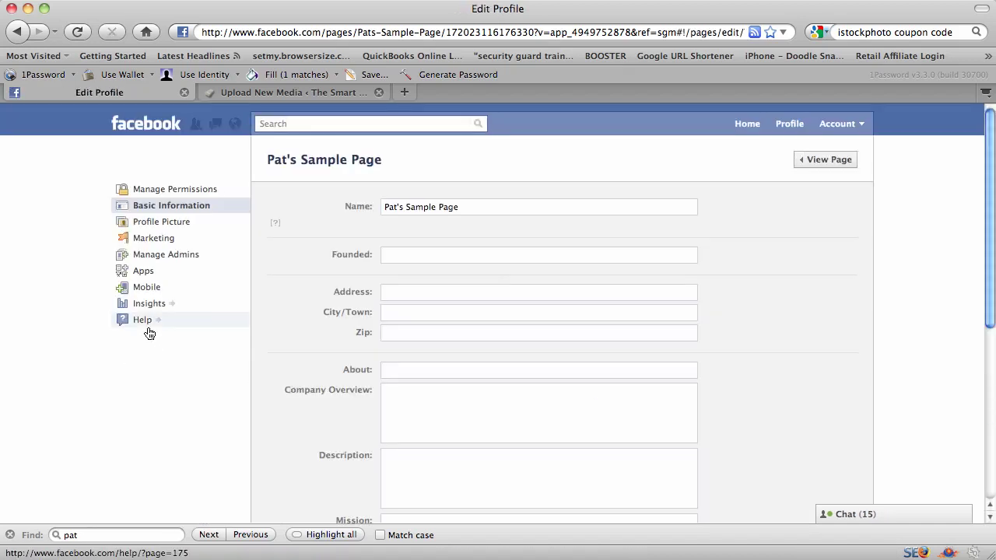
left_click(136, 272)
scroll(285, 312, "down", 3)
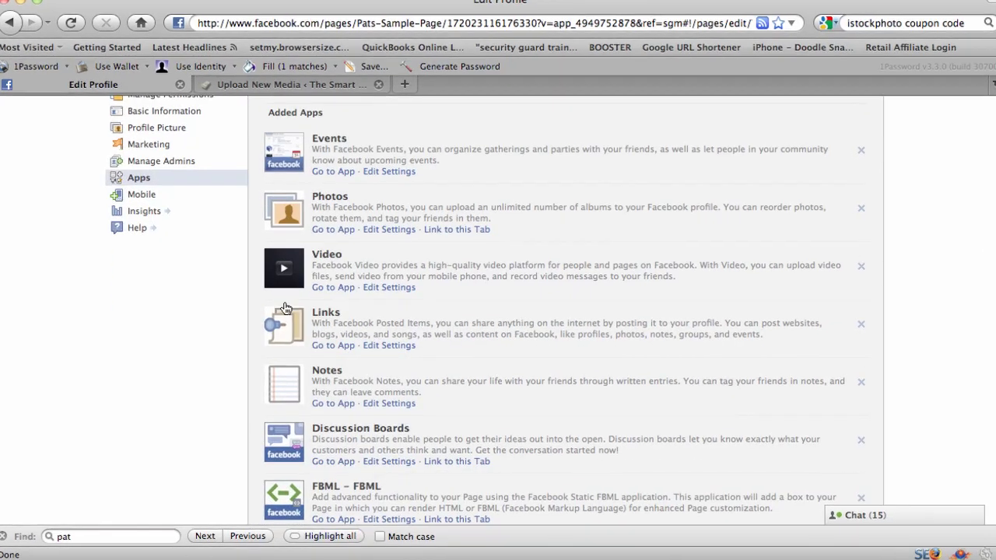
scroll(285, 309, "down", 2)
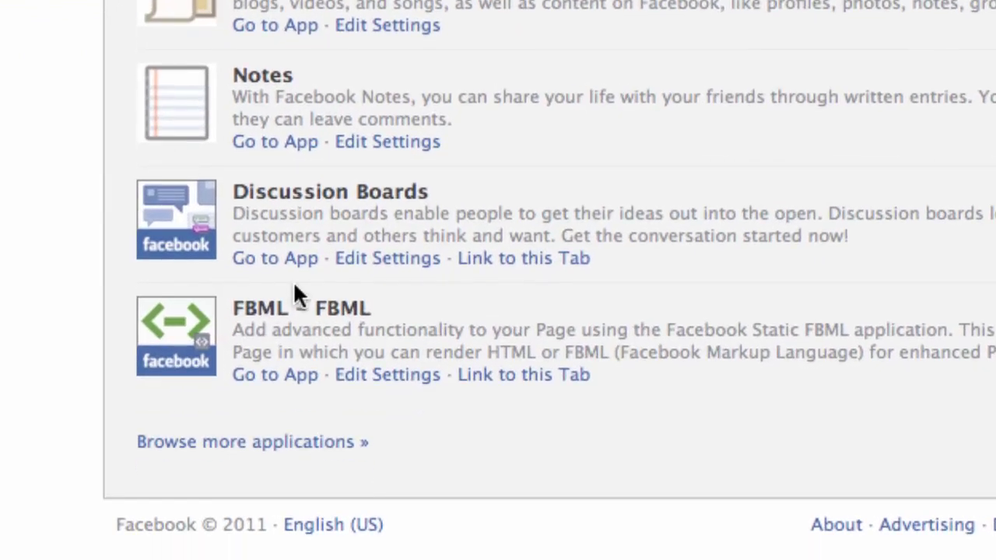
Open the added FBML app's edit form with its box title and code fields
left_click(299, 372)
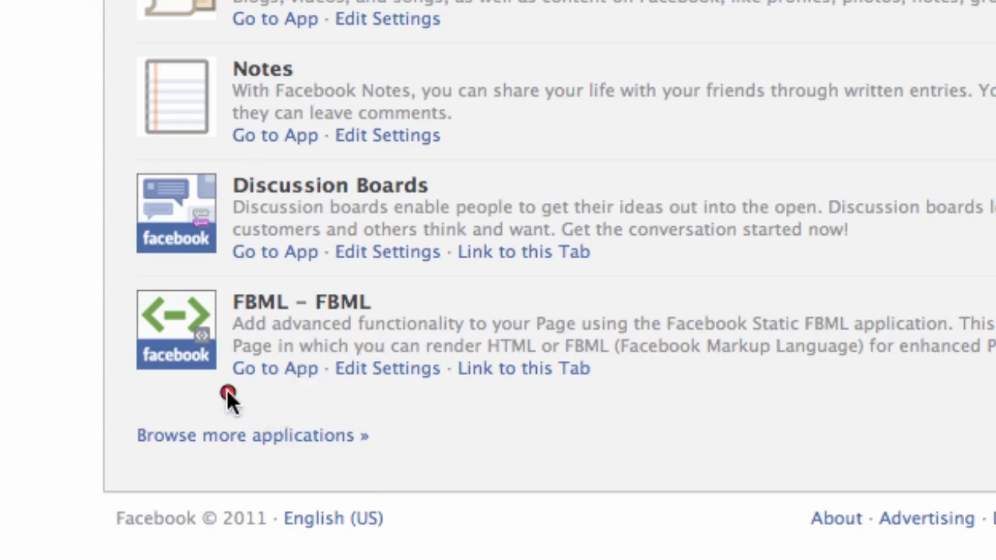
left_click_drag(320, 343, 215, 388)
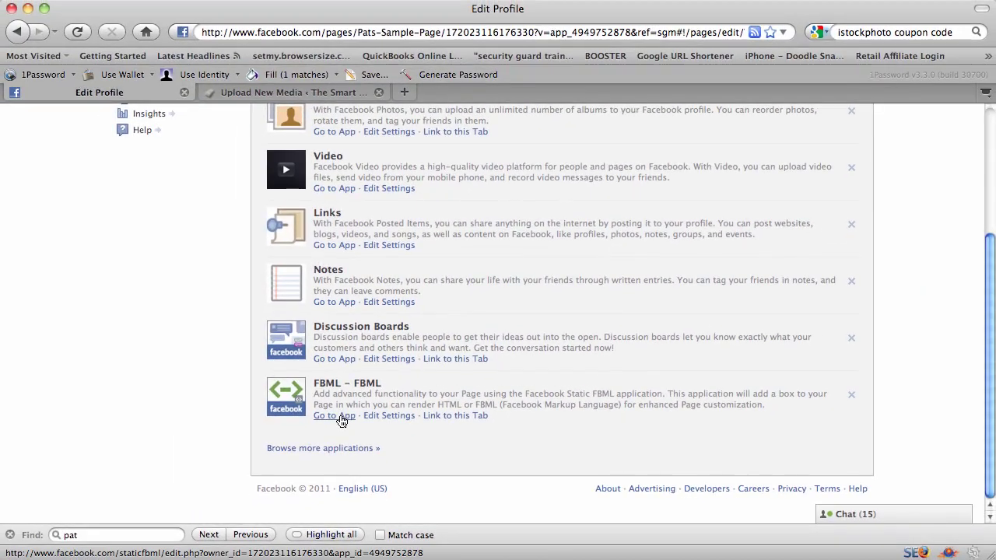
left_click(341, 419)
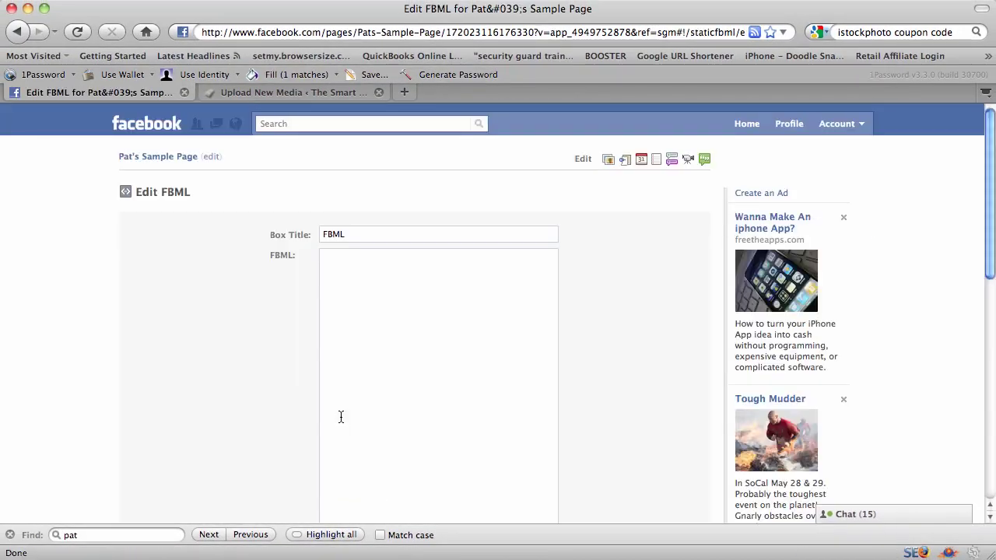
scroll(384, 263, "down", 2)
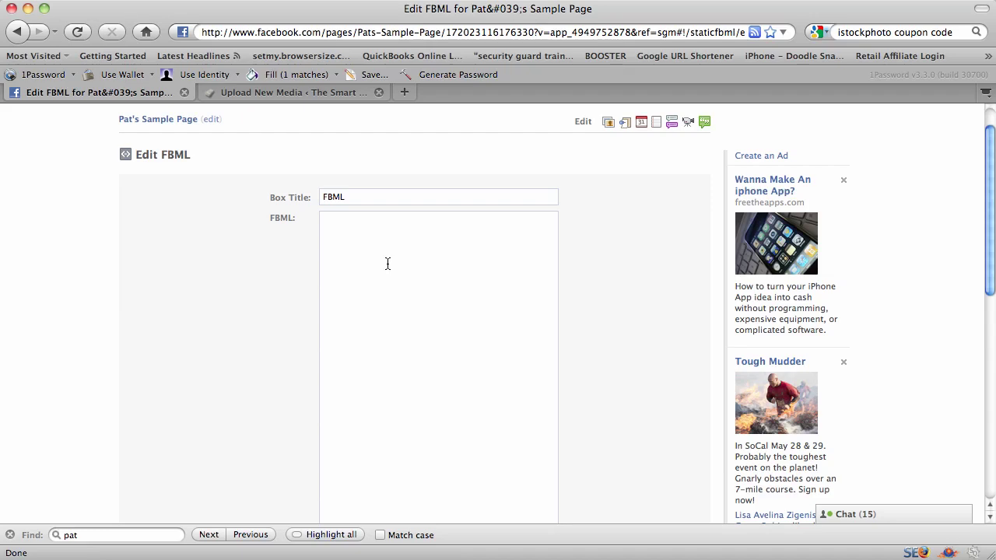
Set the FBML box title to "Welcome"
left_click_drag(374, 198, 325, 196)
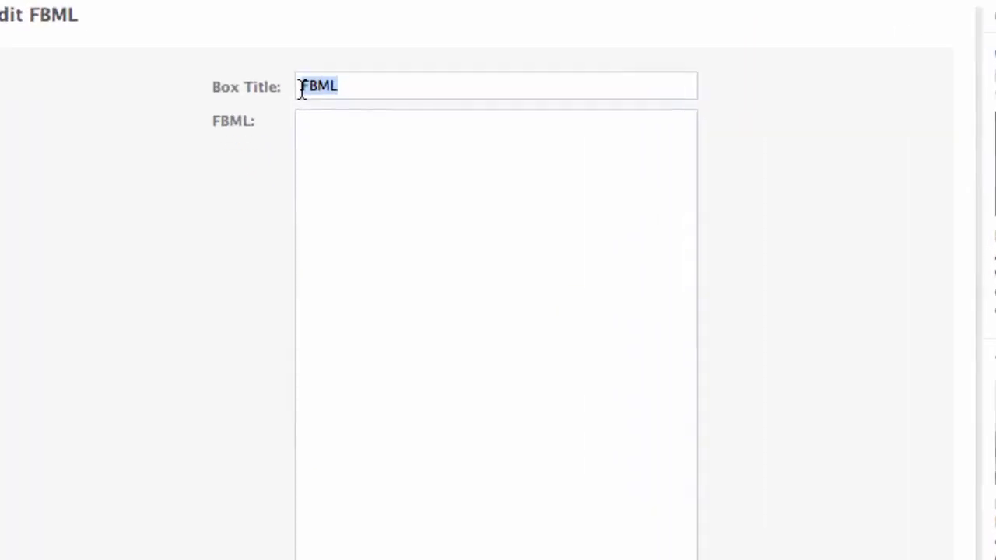
type("Welcome")
left_click(294, 88)
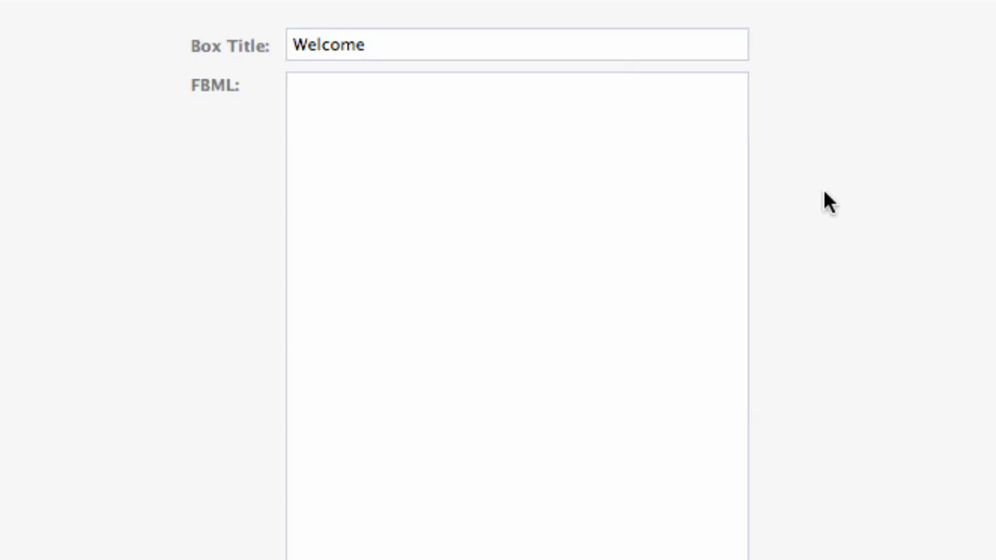
type("<")
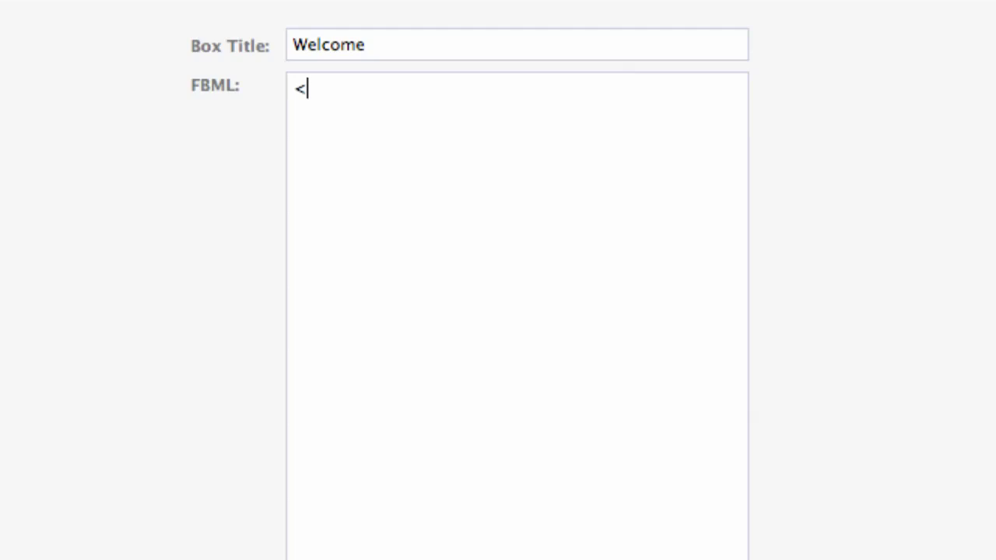
type("img s")
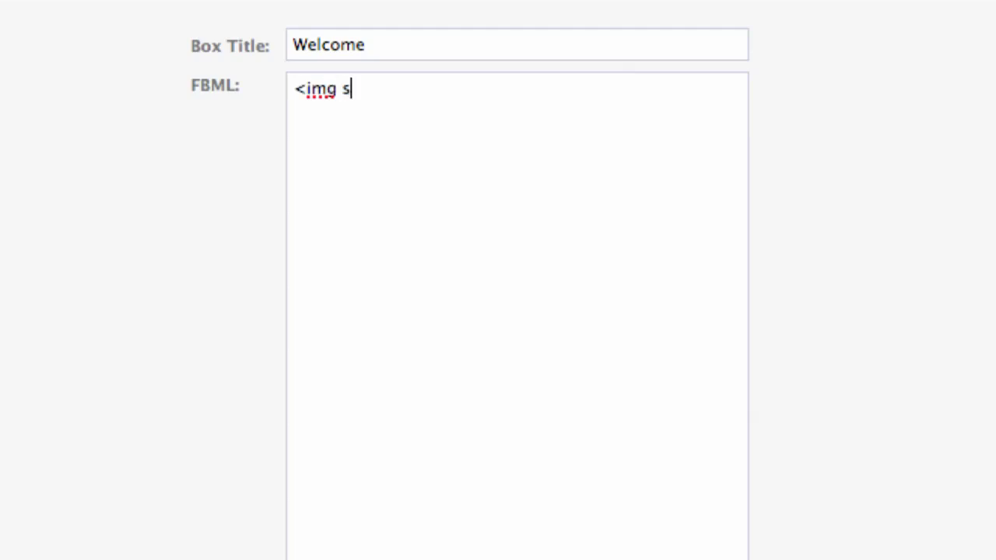
type("rc=\"")
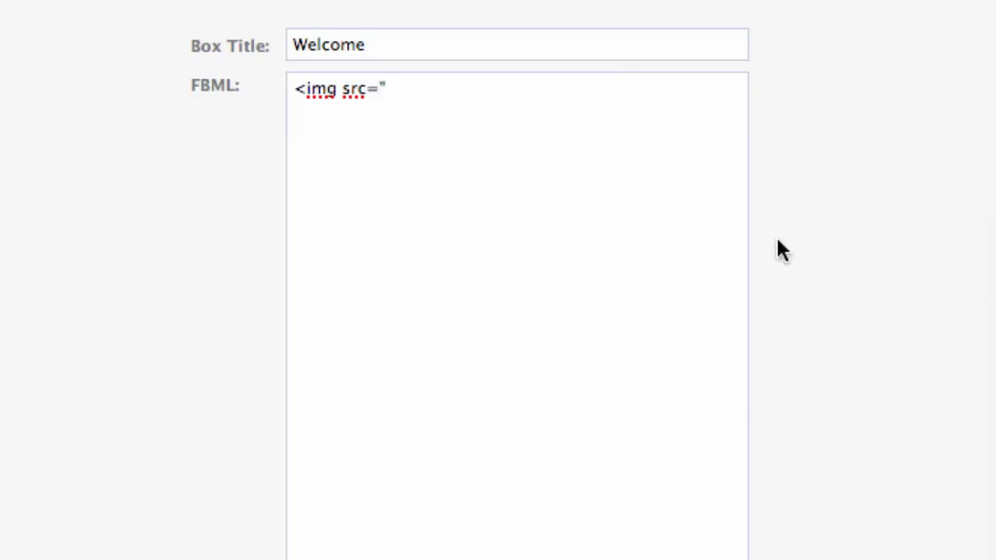
type("http://www.smartpassiveincome.com/wp-content/uploads/2011/01/samplefblandingpage.jpg")
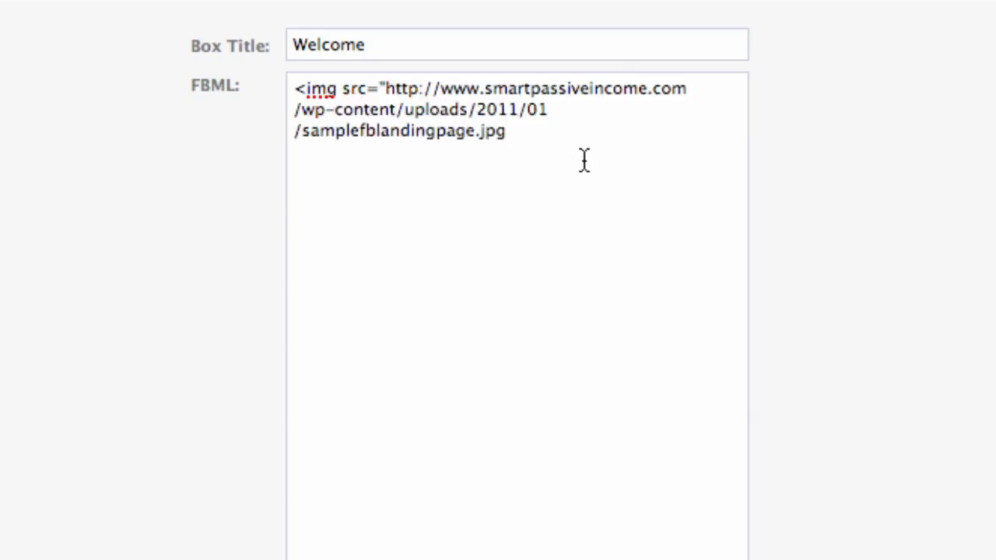
type("\">")
scroll(746, 295, "down", 5)
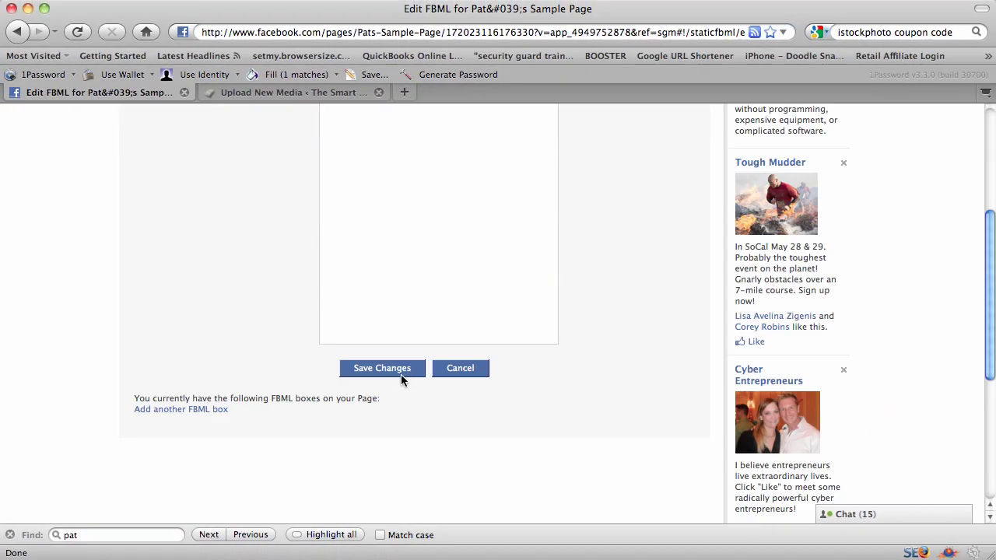
left_click(401, 374)
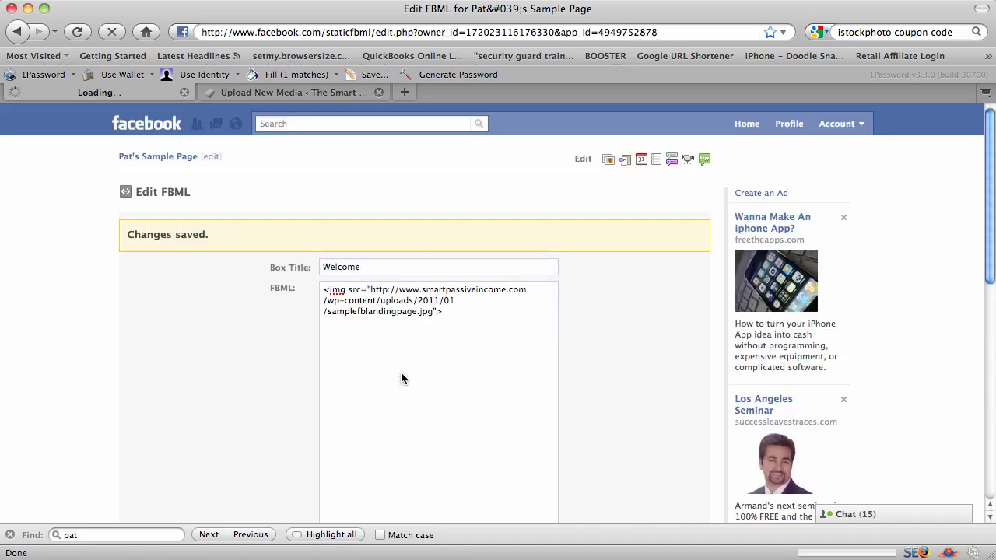
Go to the sample page's Welcome section and examine how the landing image lines up with the profile picture
left_click(171, 161)
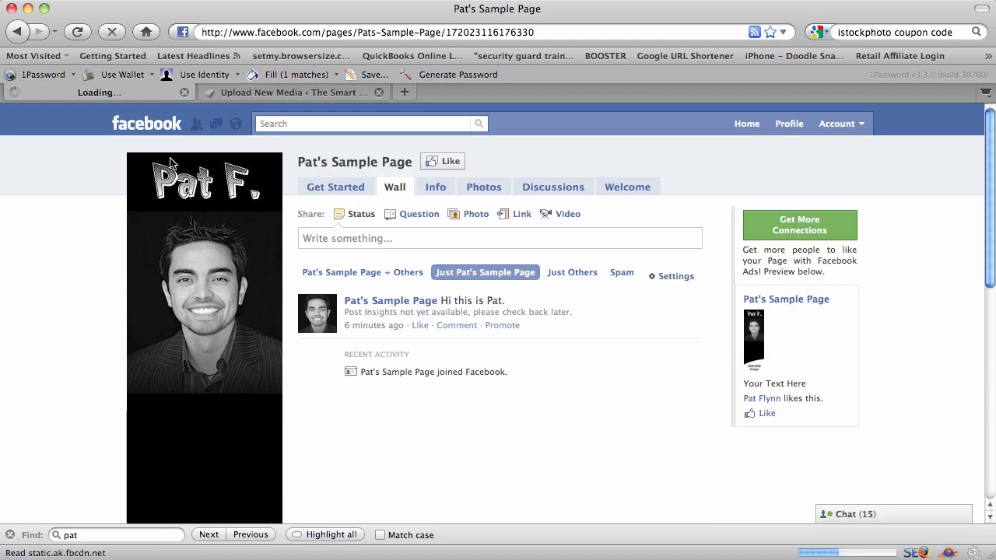
left_click(629, 187)
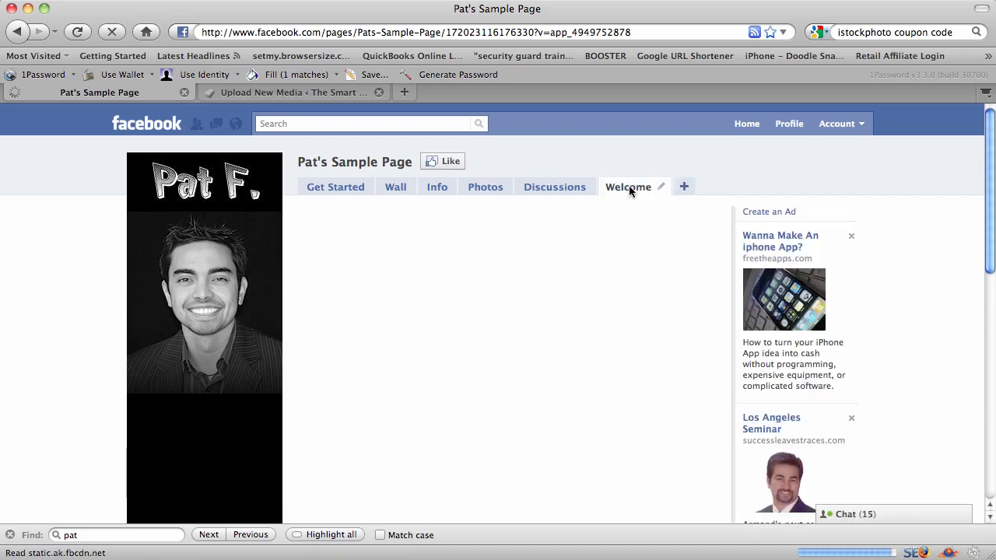
scroll(589, 290, "down", 2)
scroll(590, 290, "down", 1)
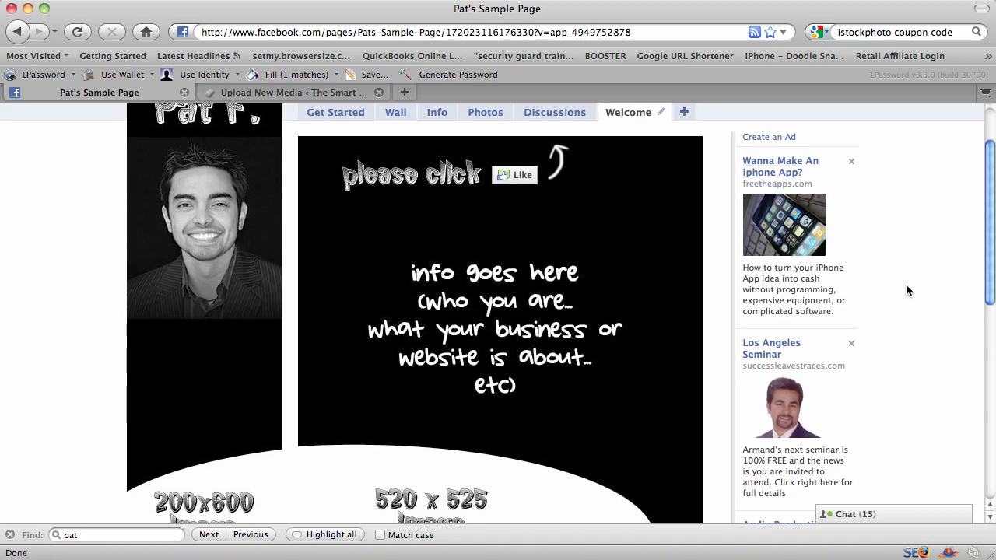
scroll(991, 282, "down", 2)
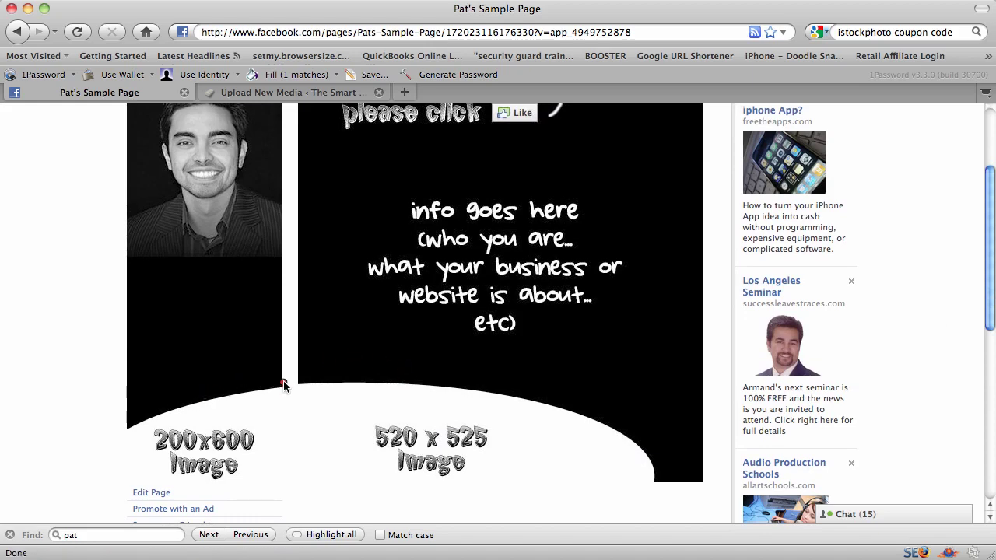
mouse_move(273, 390)
left_mouse_down()
mouse_move(390, 384)
mouse_move(568, 416)
mouse_move(640, 466)
left_mouse_up()
mouse_move(278, 390)
left_mouse_down()
mouse_move(186, 424)
mouse_move(152, 472)
left_mouse_up()
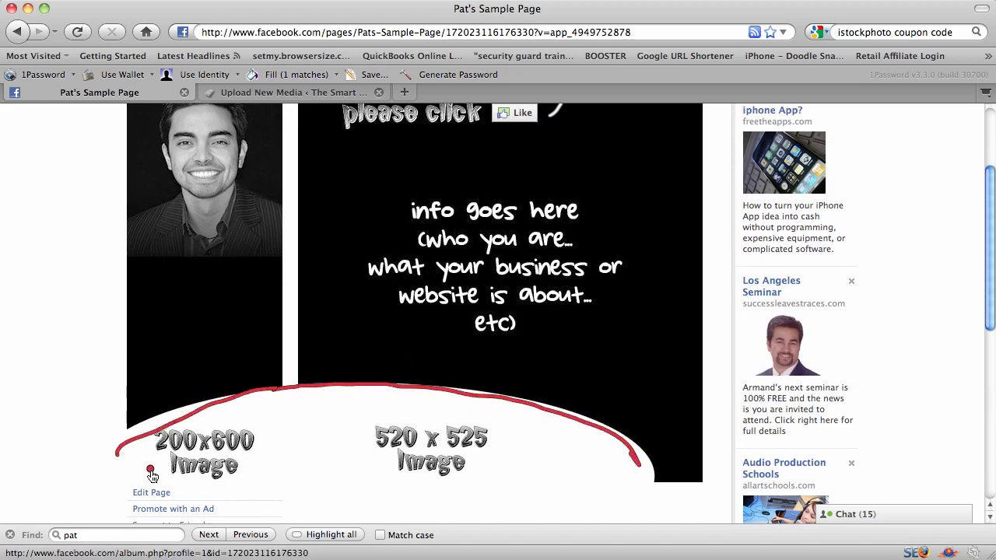
left_click_drag(992, 272, 993, 251)
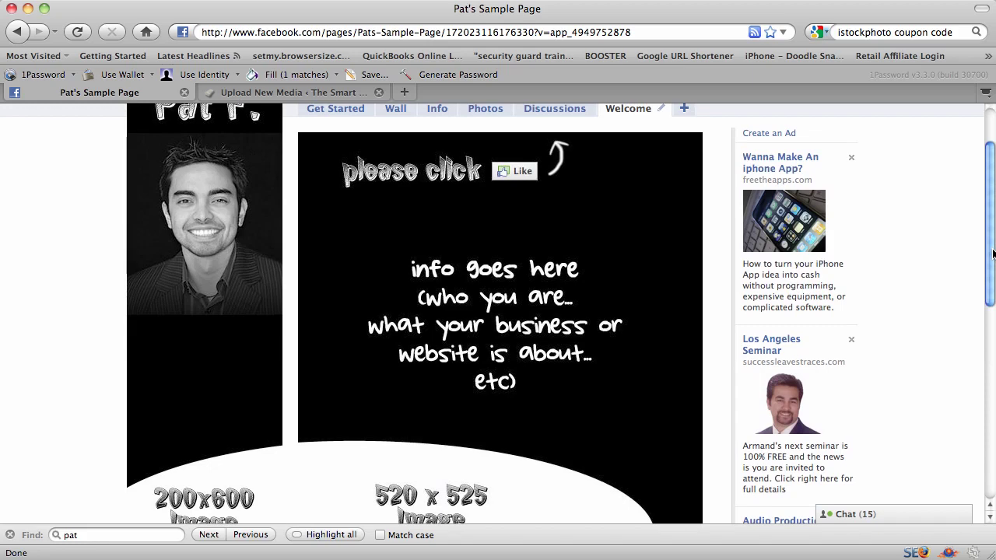
left_click_drag(993, 253, 992, 264)
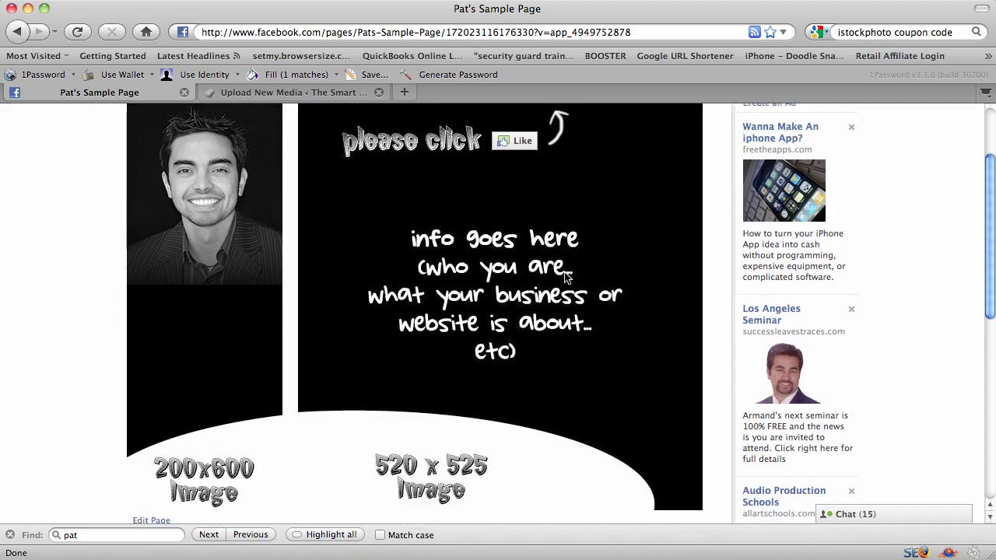
mouse_move(237, 339)
left_mouse_down()
mouse_move(368, 336)
mouse_move(296, 310)
mouse_move(257, 313)
mouse_move(222, 282)
mouse_move(181, 321)
mouse_move(245, 363)
left_mouse_up()
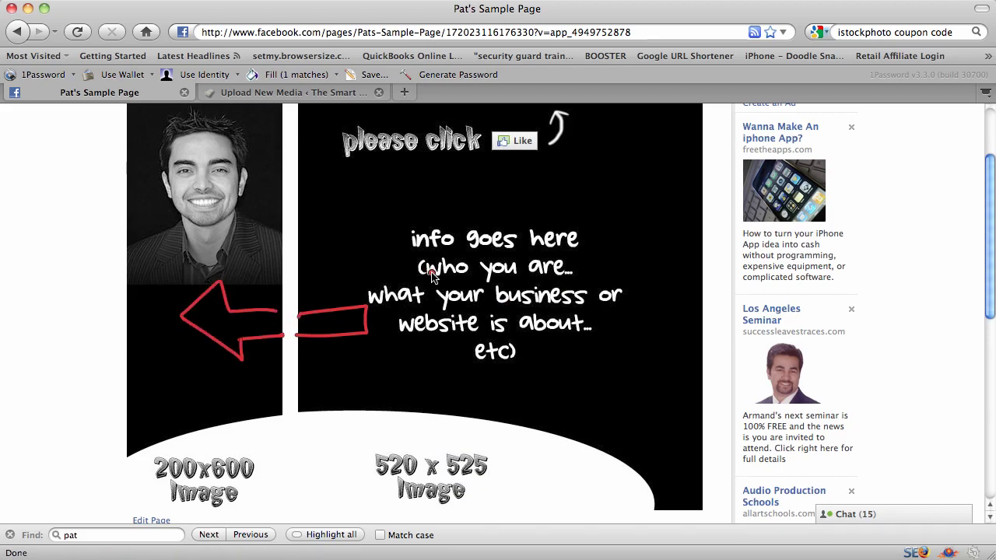
Review the whole Welcome landing image, from its Like prompt beneath the page title down to the image size labels
scroll(461, 180, "up", 3)
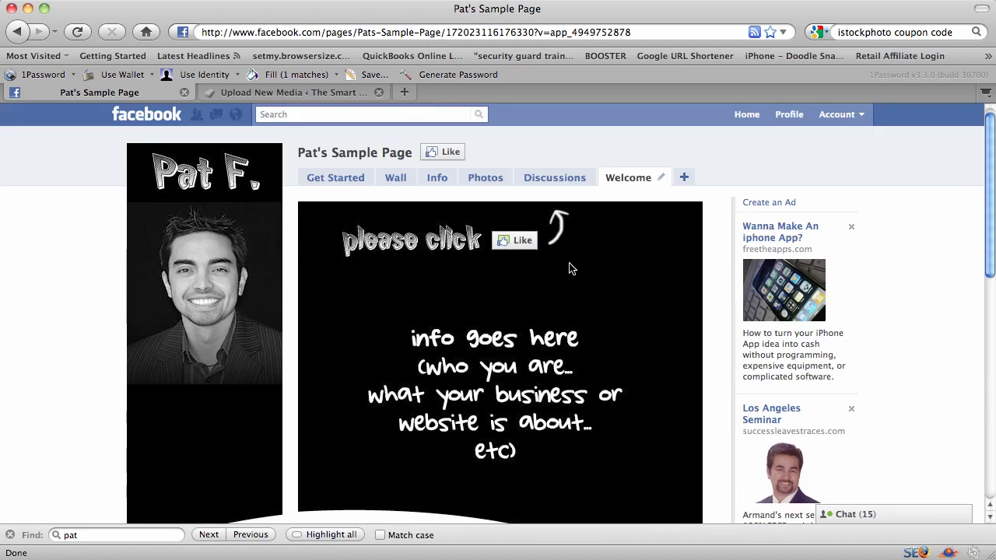
scroll(569, 268, "down", 1)
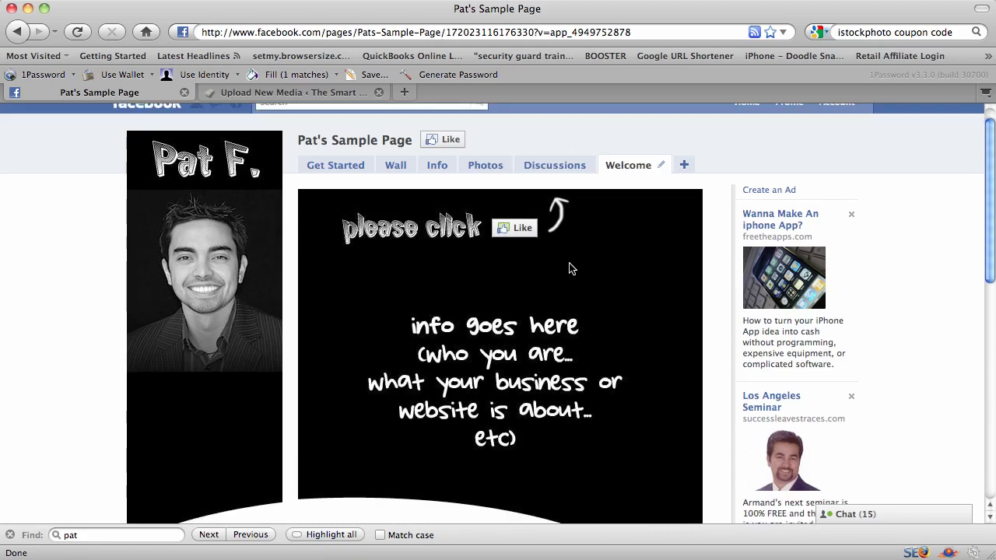
scroll(576, 265, "up", 1)
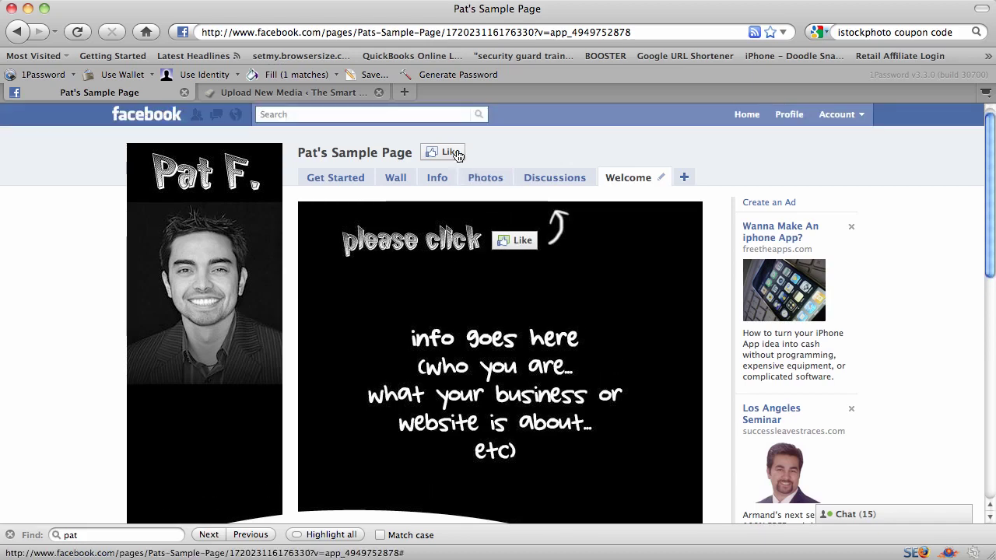
scroll(506, 187, "up", 1)
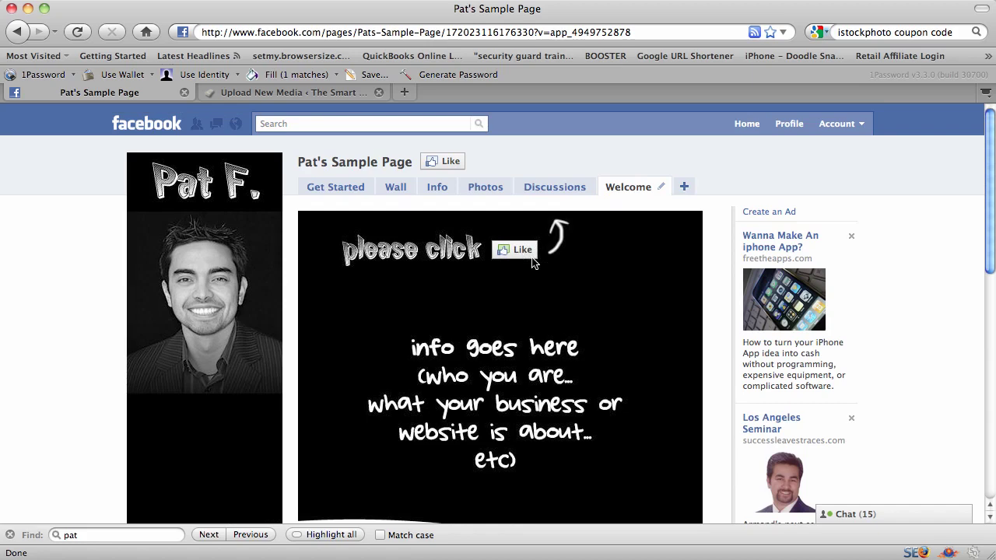
scroll(467, 350, "down", 3)
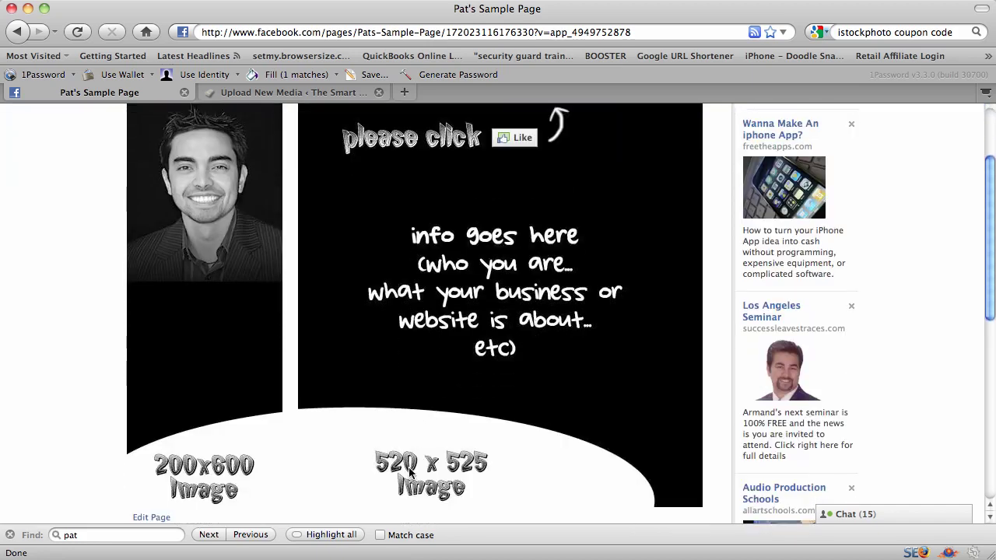
scroll(527, 441, "down", 1)
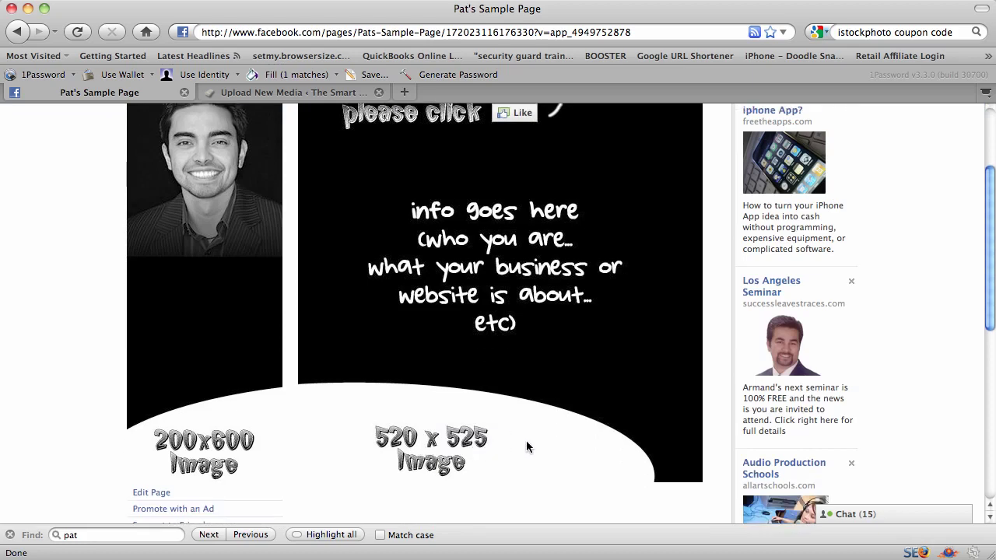
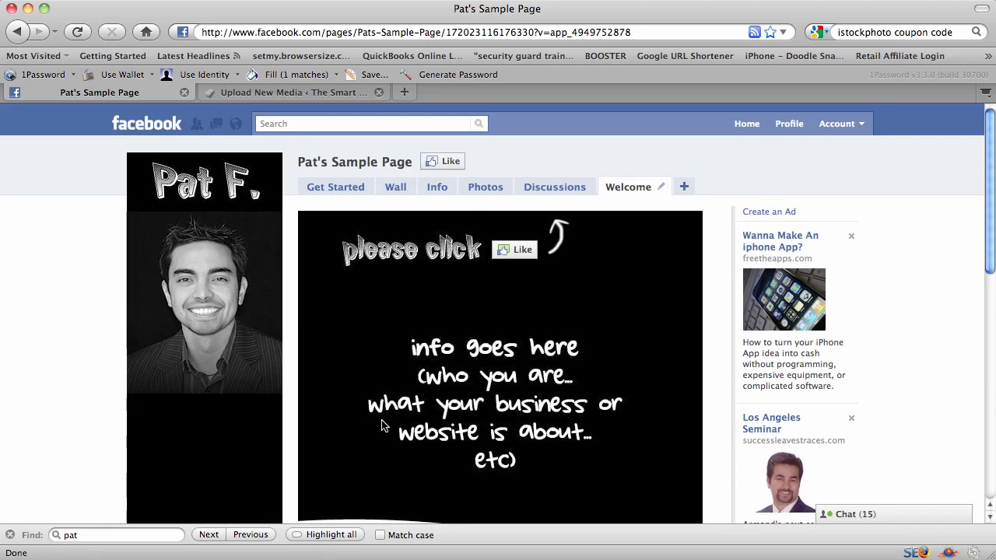
scroll(604, 269, "down", 5)
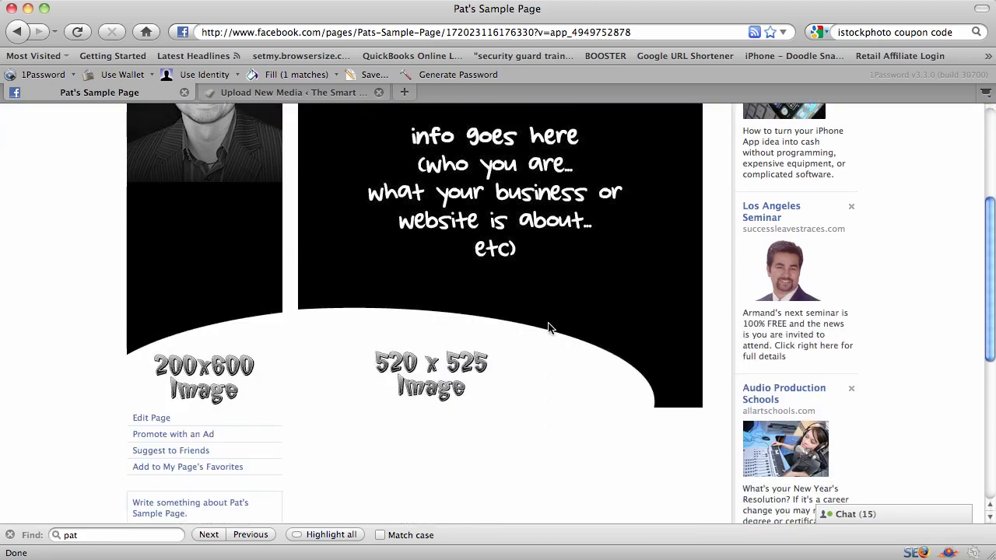
scroll(548, 328, "up", 5)
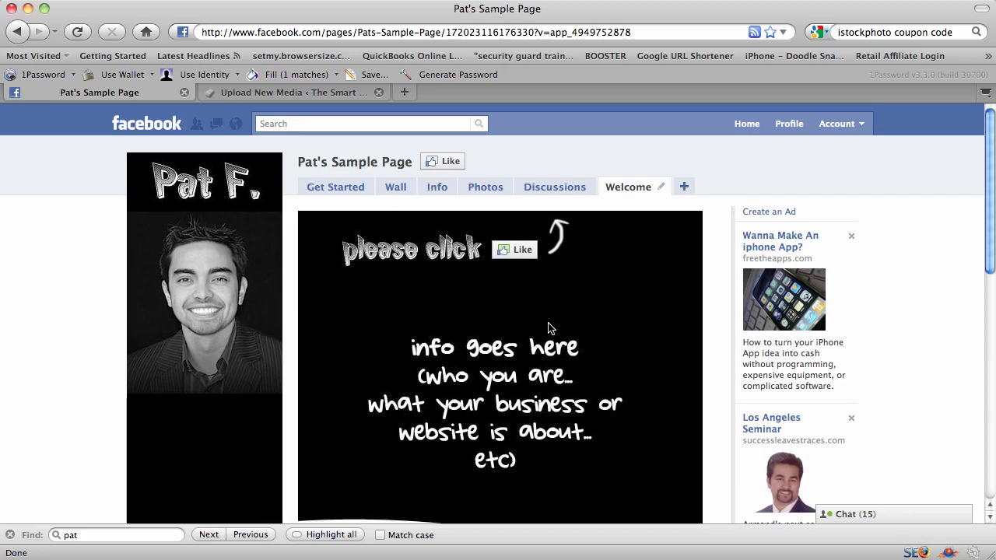
scroll(548, 328, "down", 3)
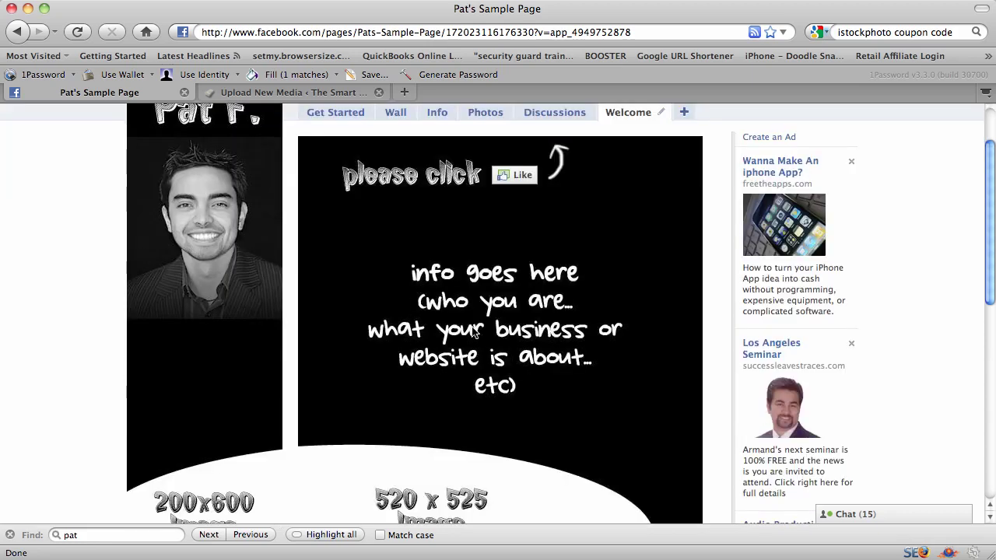
scroll(322, 338, "down", 5)
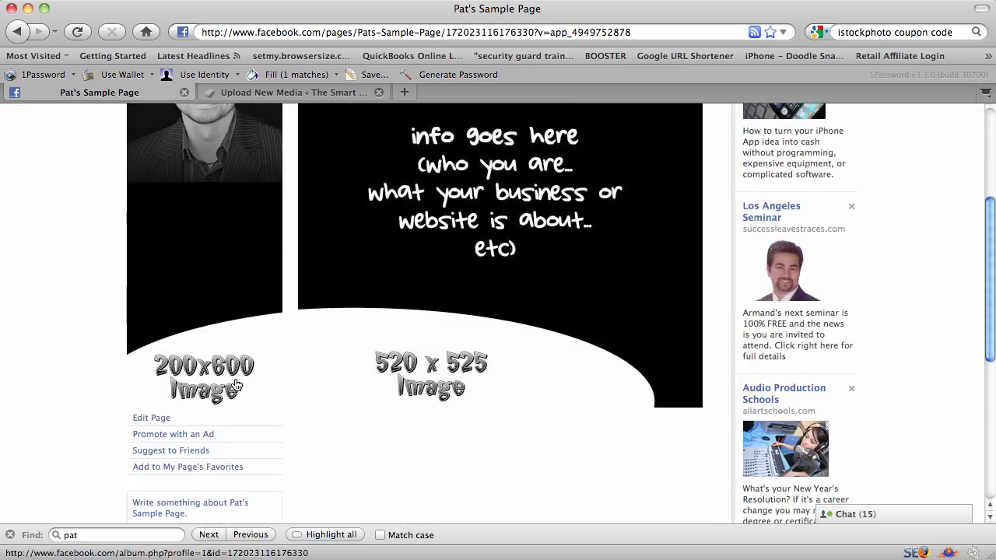
Edit the sample page's permissions to make Welcome the default landing tab and save the changes
left_click(143, 428)
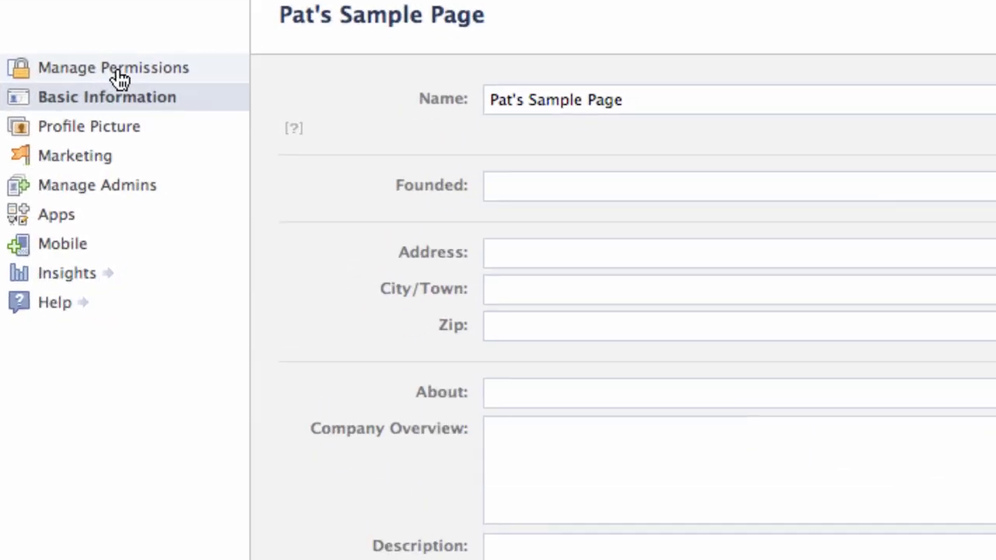
left_click(119, 75)
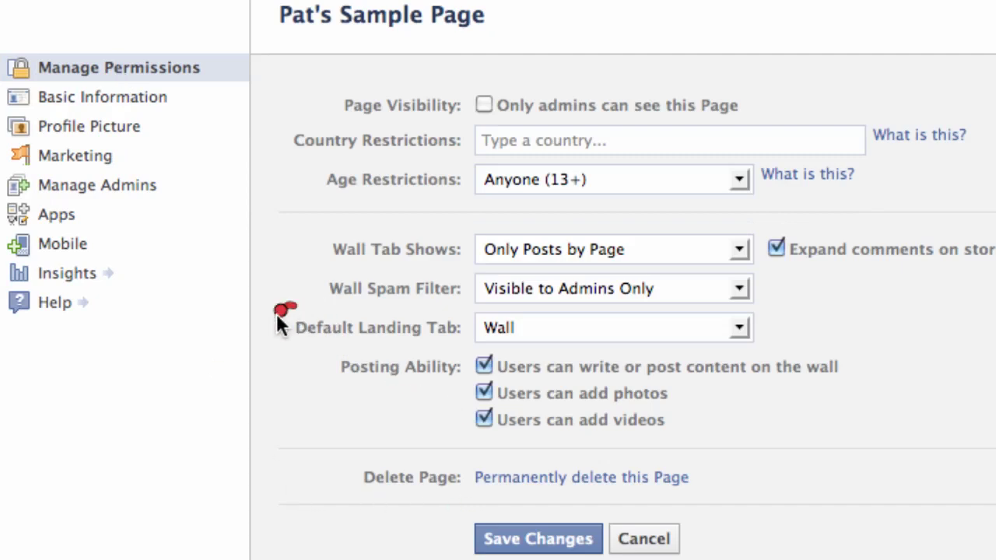
mouse_move(356, 343)
left_mouse_down()
mouse_move(561, 349)
mouse_move(763, 341)
mouse_move(696, 318)
mouse_move(350, 305)
mouse_move(329, 342)
left_mouse_up()
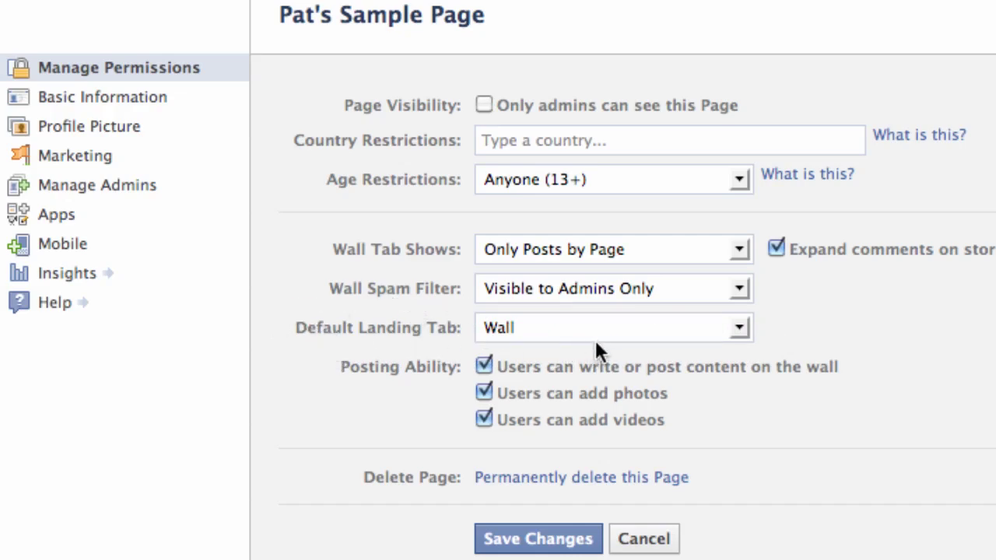
left_click(736, 330)
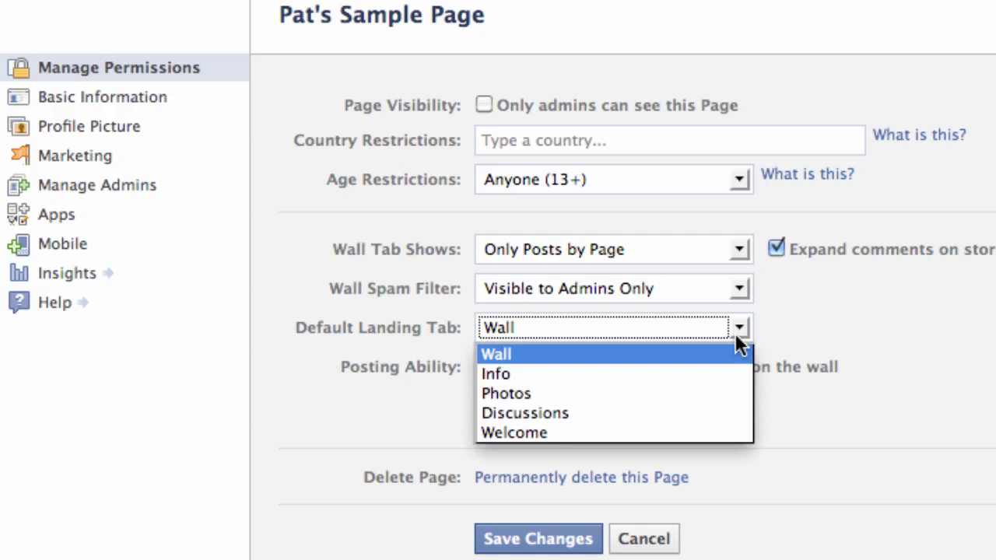
left_click(612, 432)
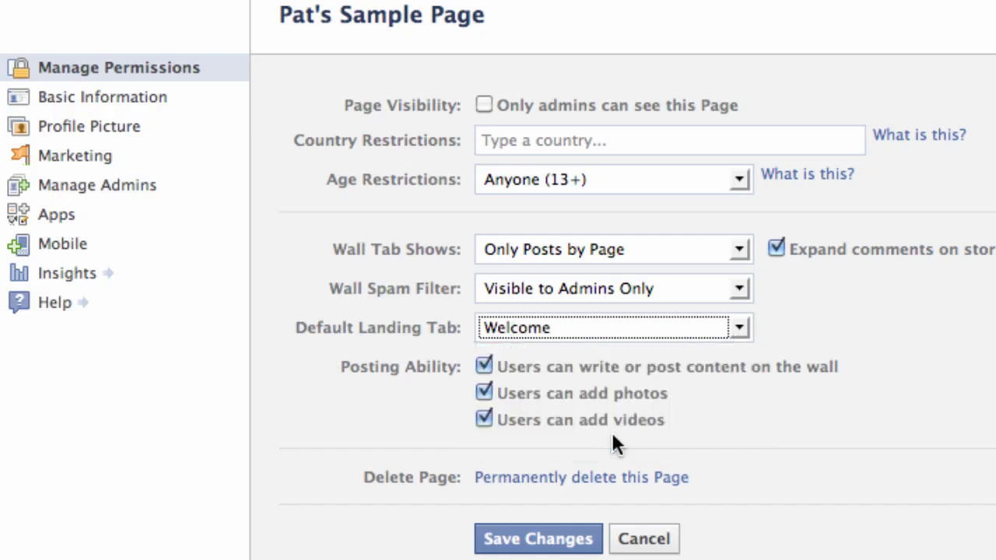
left_click(557, 549)
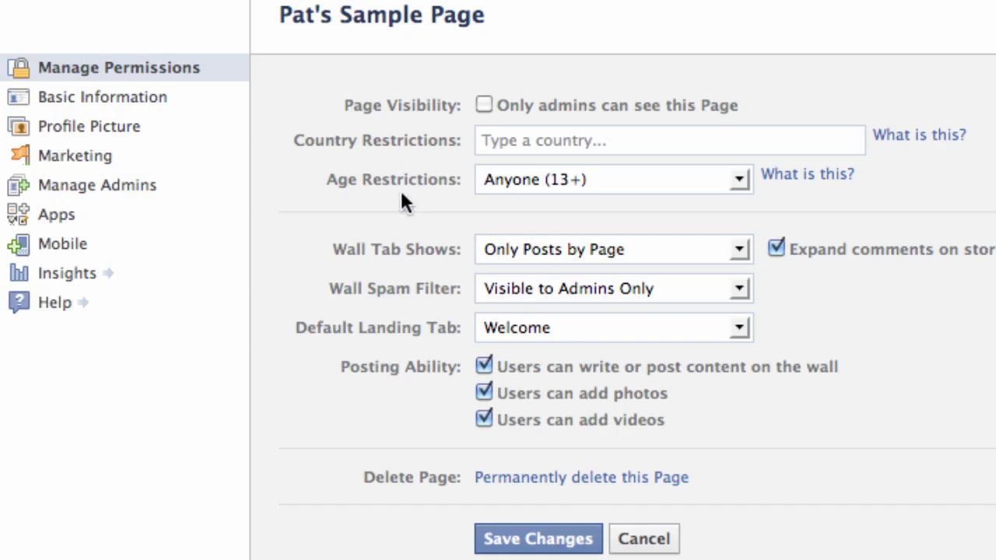
left_click(738, 330)
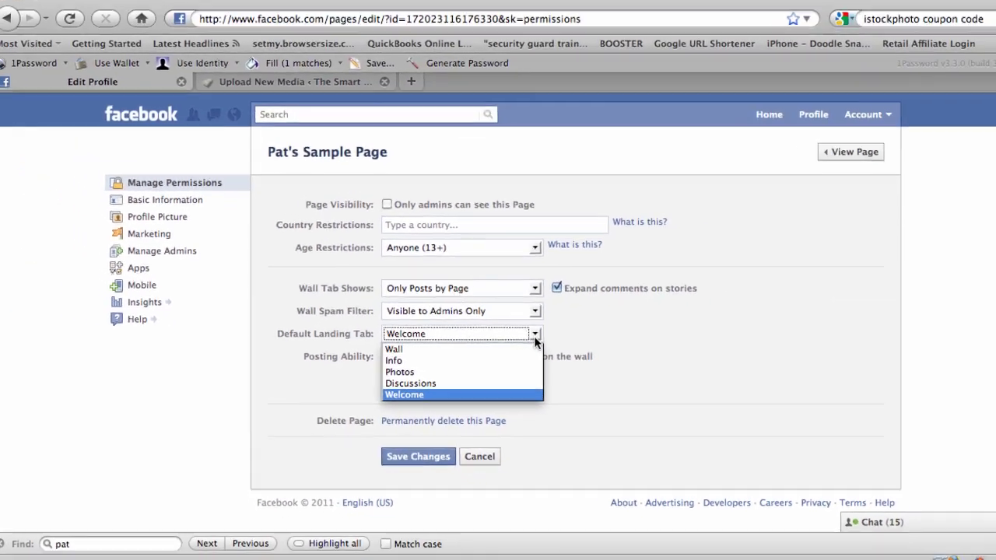
left_click(738, 332)
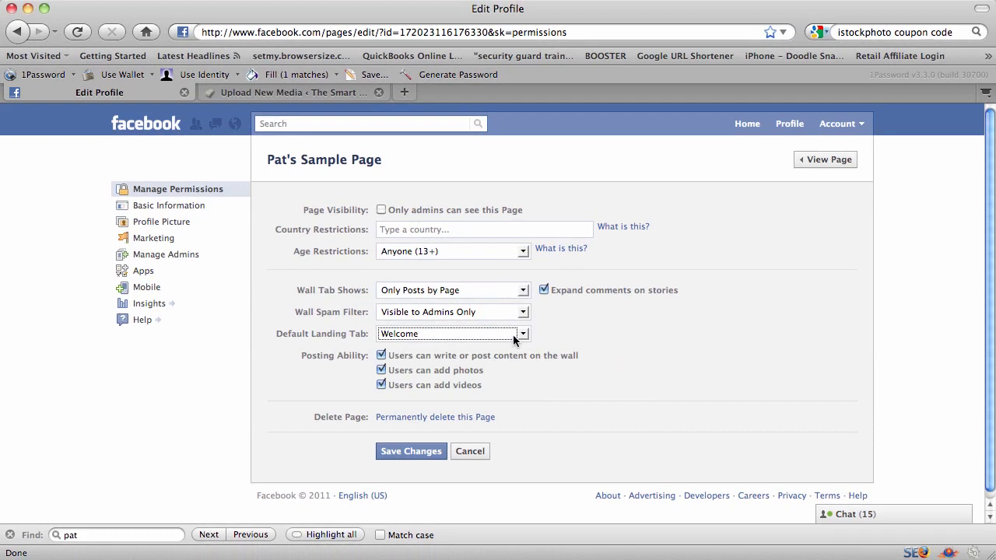
Open the sample page's app settings and bring up the direct link to the Welcome – FBML tab
left_click(181, 240)
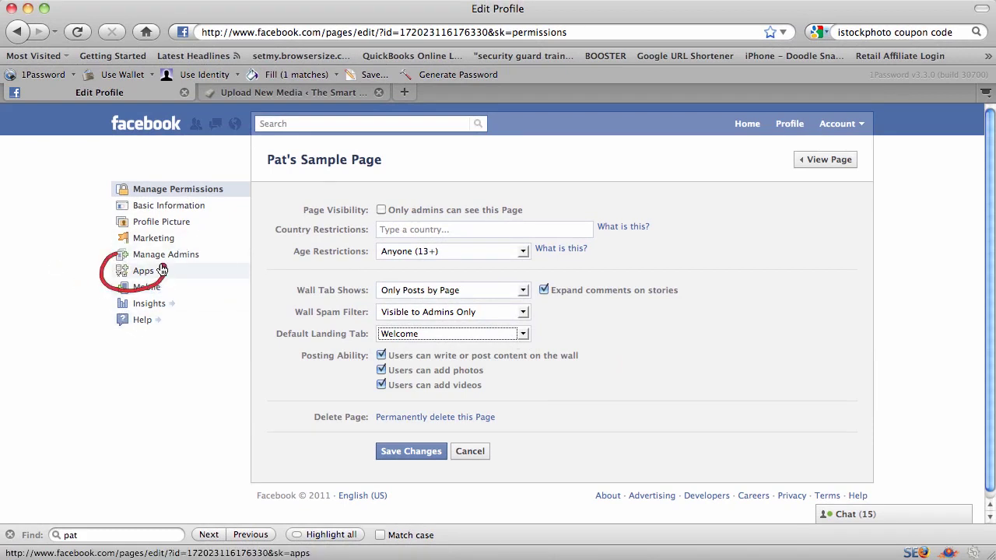
left_click(128, 276)
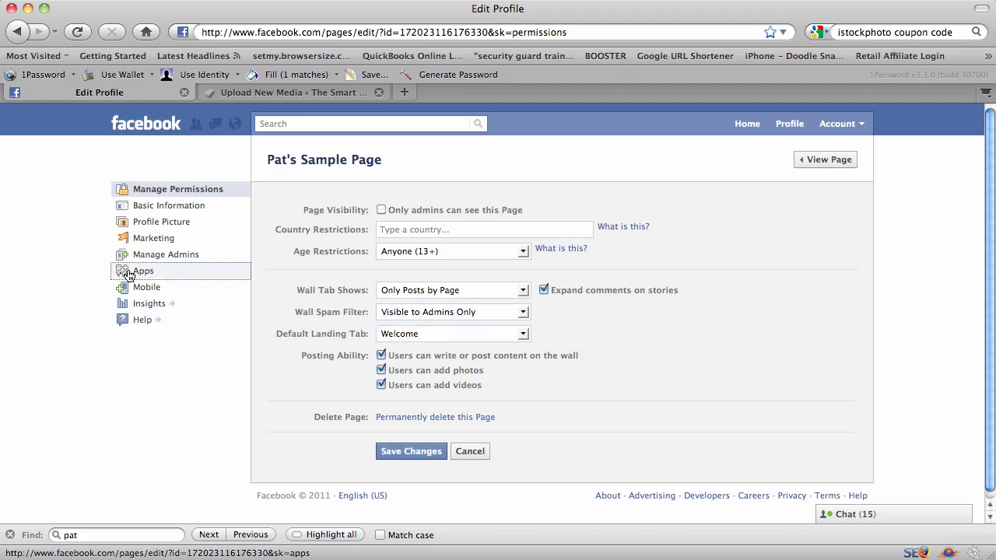
scroll(270, 390, "down", 2)
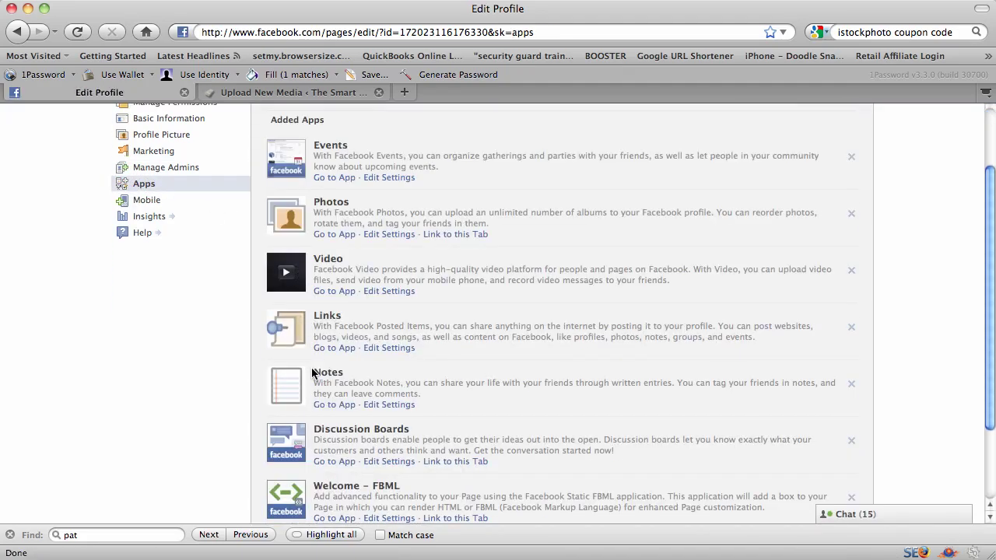
scroll(311, 374, "down", 3)
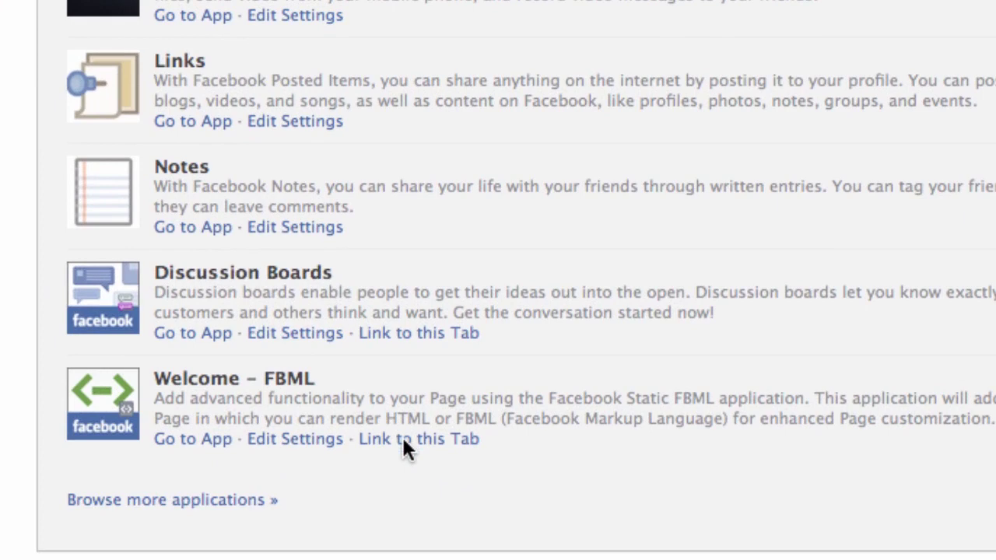
left_click(286, 449)
left_click_drag(363, 464, 481, 463)
left_click_drag(486, 414, 344, 420)
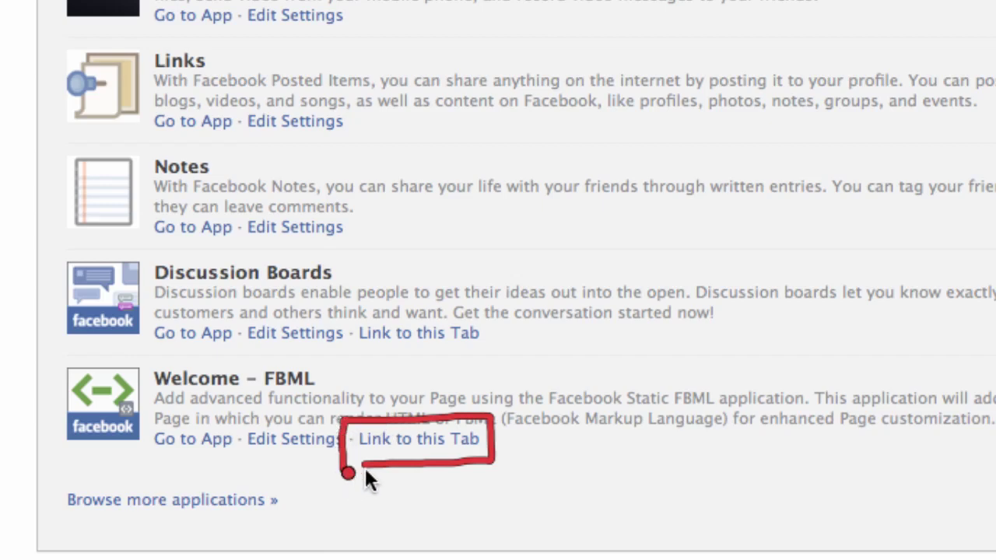
left_click(470, 450)
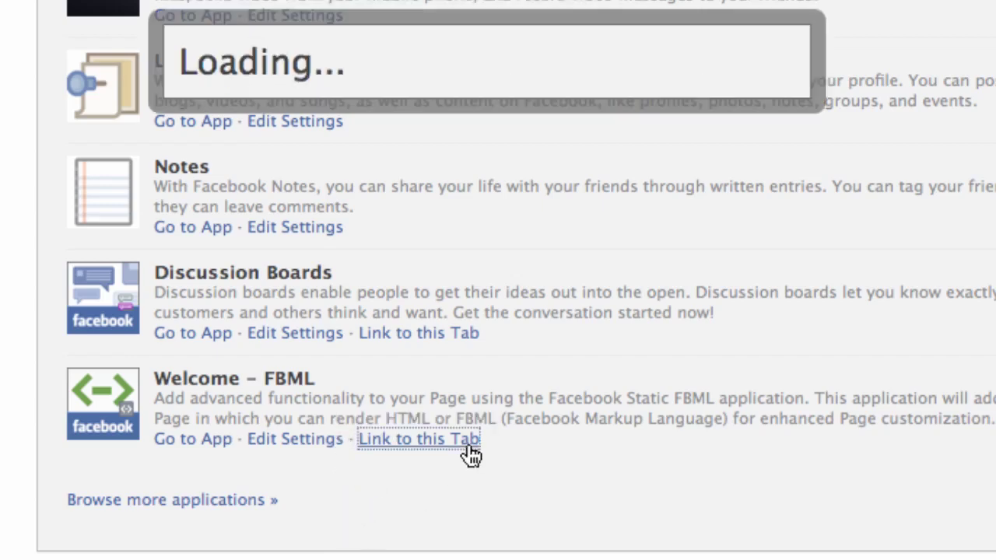
Select the full URL of the sample page's Static FBML tab and close the link dialog
left_click_drag(546, 121, 160, 91)
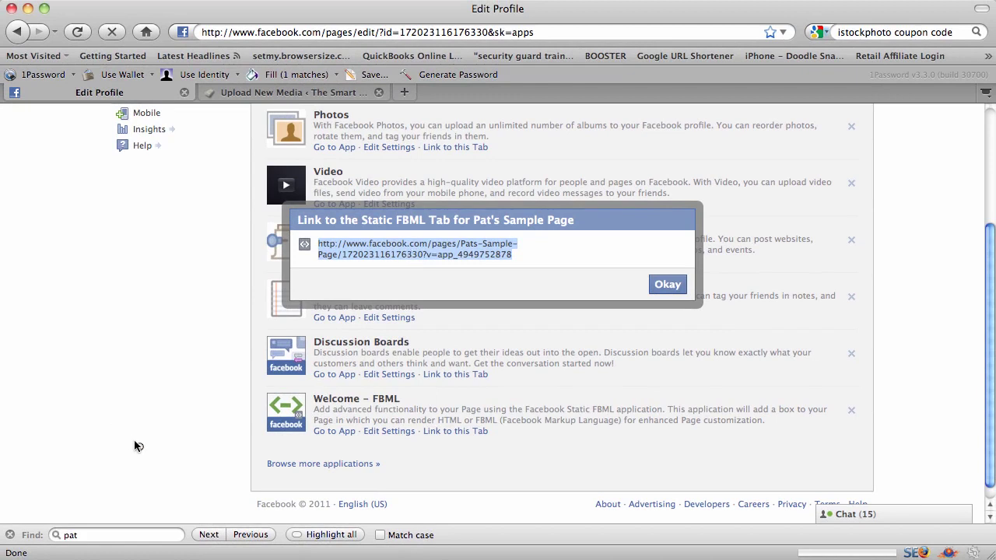
mouse_move(56, 402)
left_mouse_down()
mouse_move(70, 409)
mouse_move(136, 370)
mouse_move(159, 372)
mouse_move(172, 353)
mouse_move(196, 355)
mouse_move(212, 335)
mouse_move(237, 341)
mouse_move(246, 319)
mouse_move(284, 327)
mouse_move(351, 312)
left_mouse_up()
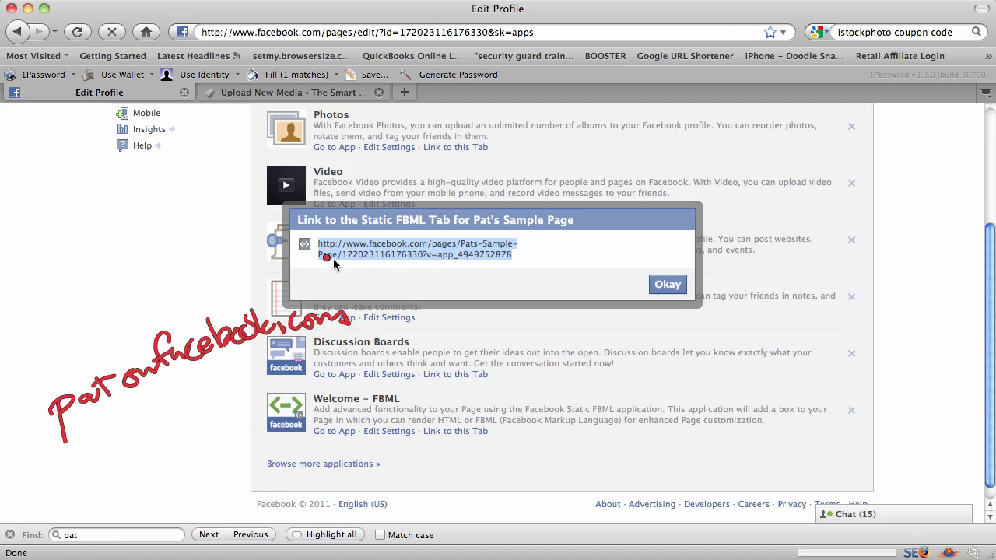
left_click(441, 278)
key("Escape")
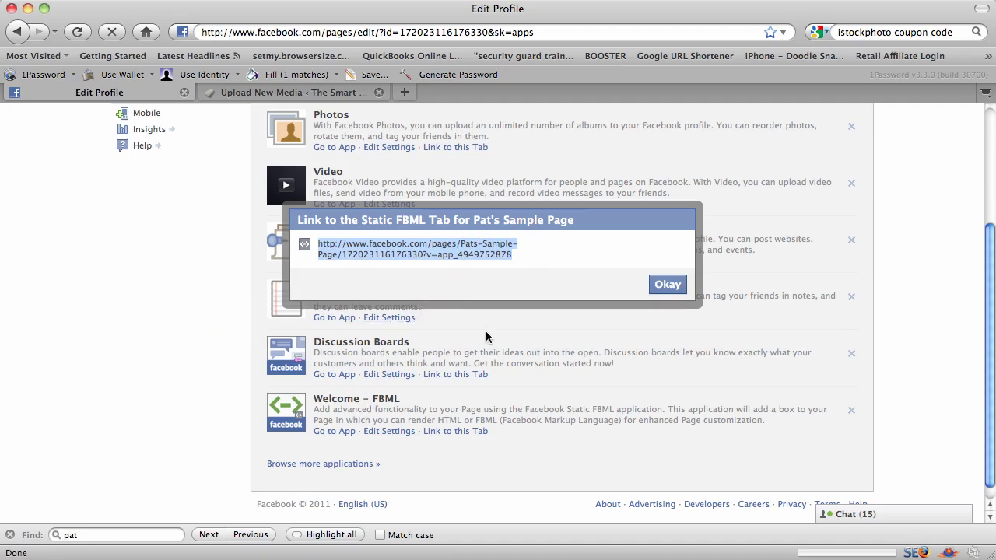
left_click(666, 284)
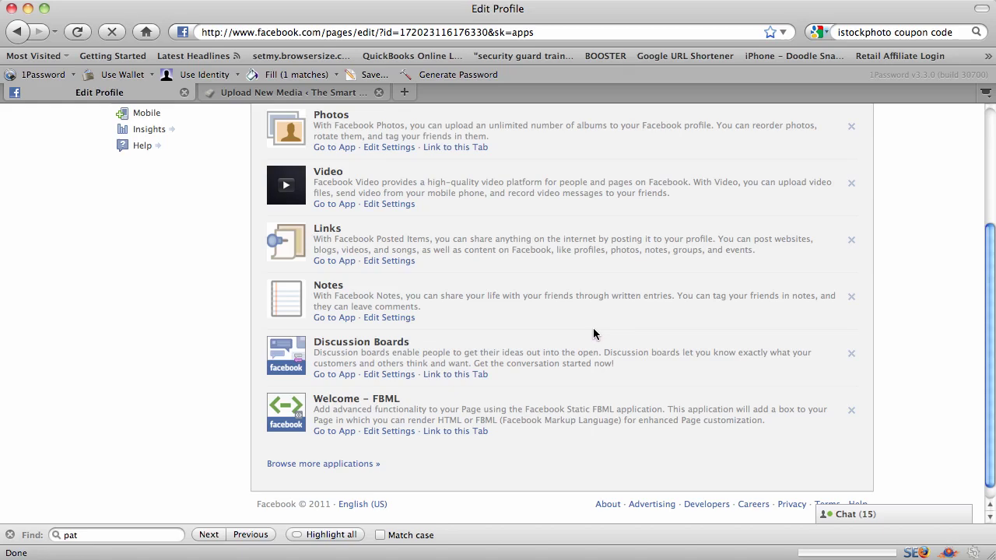
Return to the sample page's wall and go to facebook.com/username
scroll(593, 333, "up", 5)
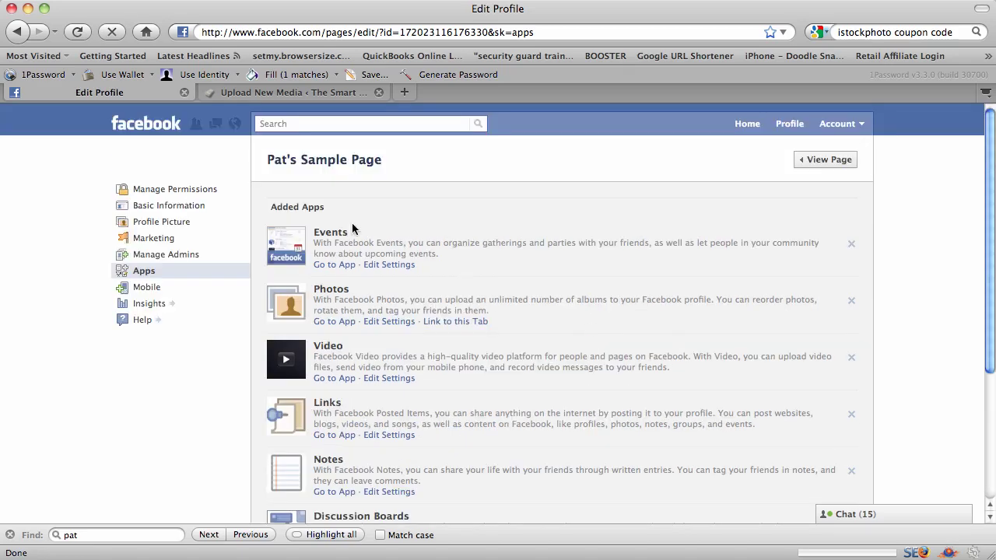
left_click(832, 160)
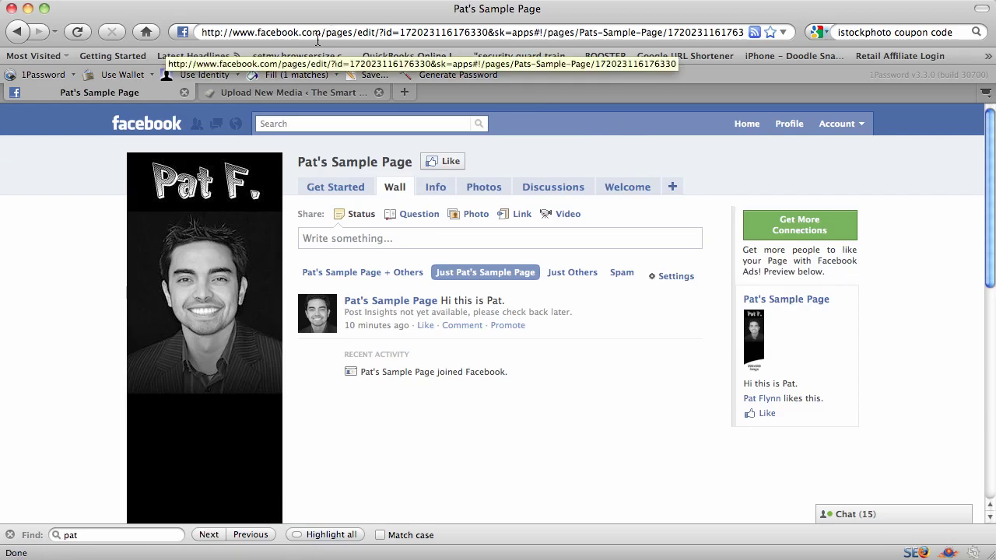
left_click(440, 33)
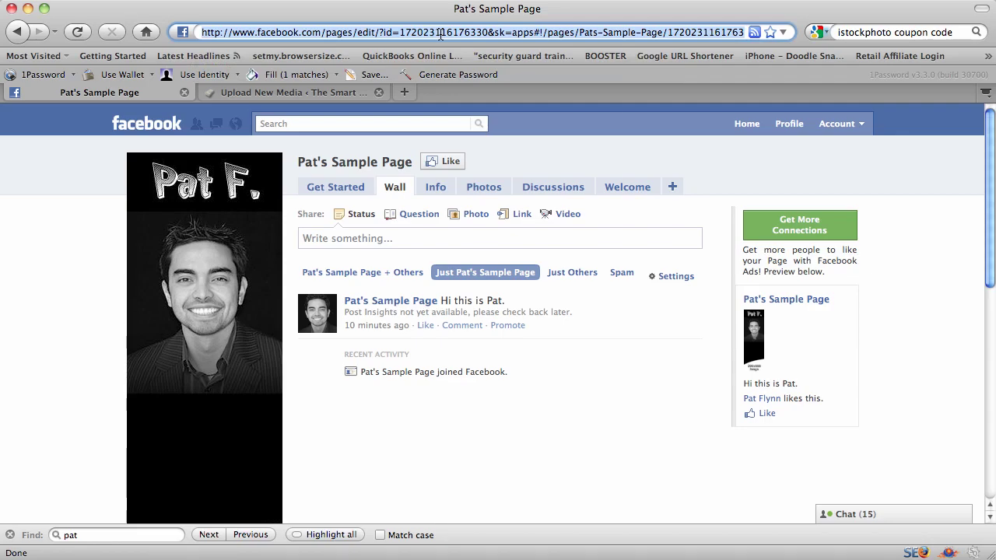
type("facebook.com")
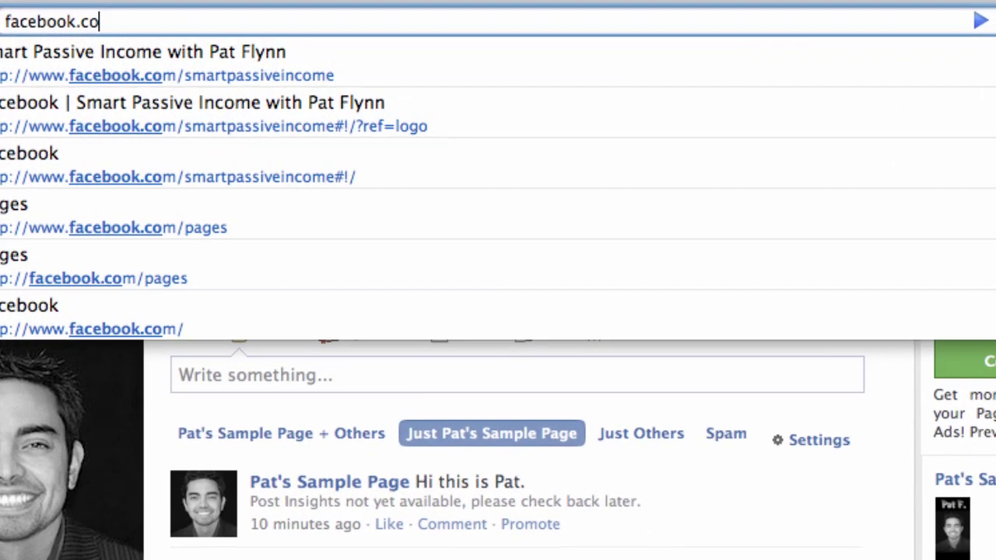
type("/usernam")
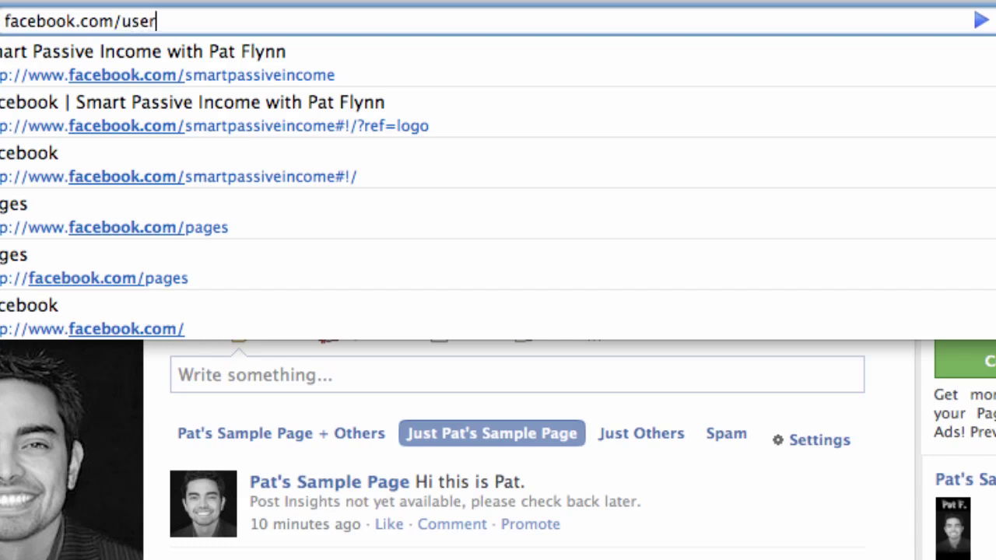
type("e")
key("Return")
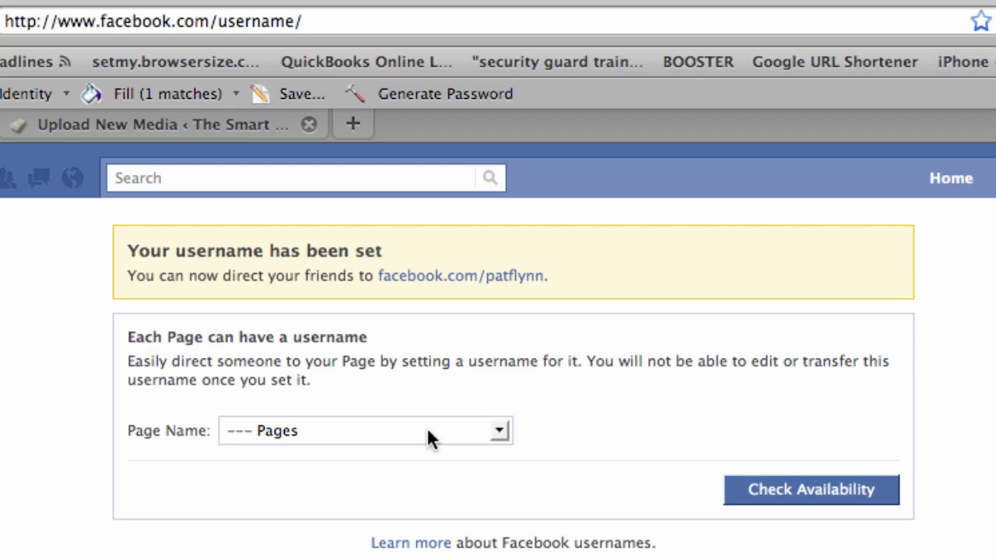
Choose the sample page as the page name to see whether it is eligible for a username
left_click(426, 438)
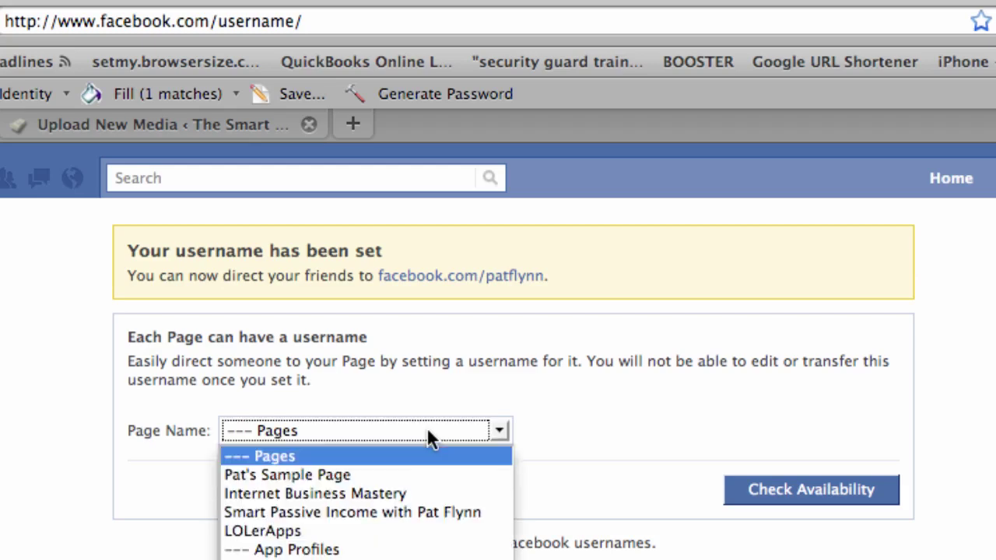
left_click(302, 476)
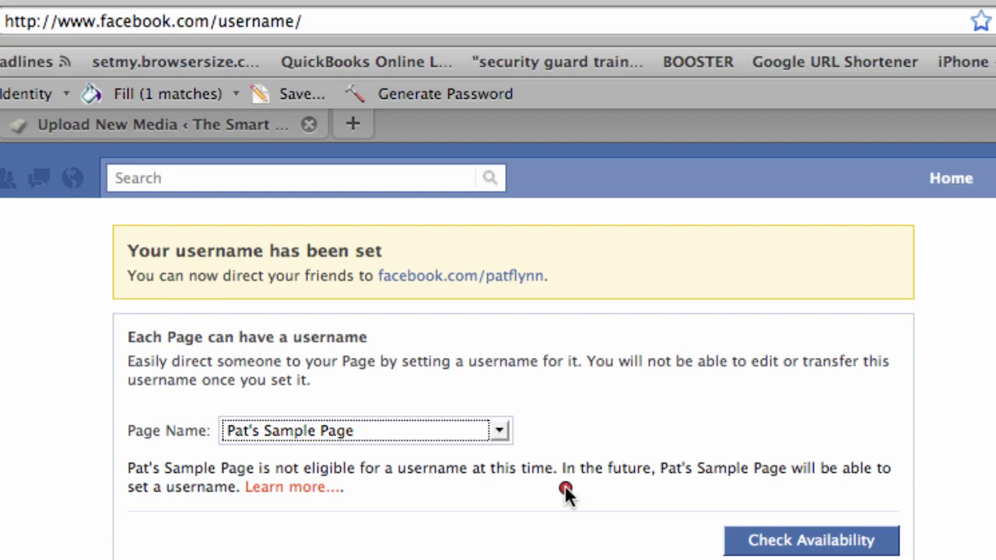
left_click_drag(679, 397, 733, 424)
mouse_move(737, 379)
left_mouse_down()
mouse_move(771, 400)
mouse_move(752, 389)
left_mouse_up()
mouse_move(818, 419)
left_mouse_down()
mouse_move(845, 382)
mouse_move(883, 389)
mouse_move(942, 347)
mouse_move(969, 359)
mouse_move(946, 393)
left_mouse_up()
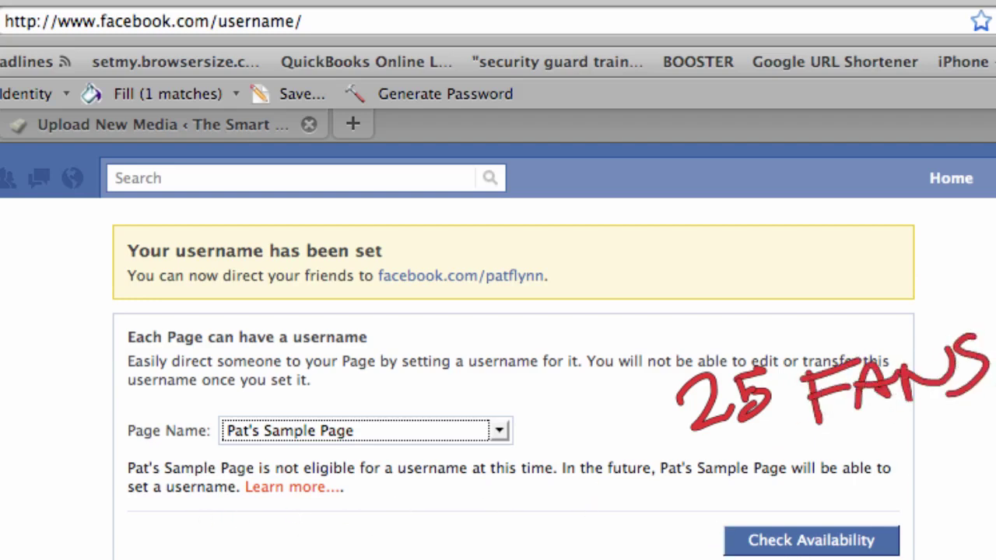
key("Escape")
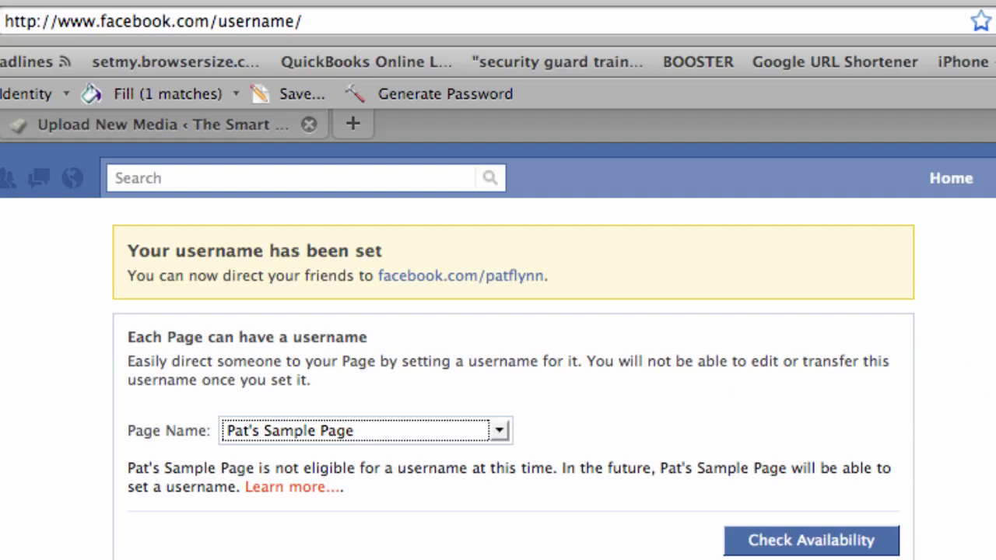
Go to facebook.com/smartpassiveincome and examine the landing image design in its Welcome! section
left_click(398, 30)
type("facebook")
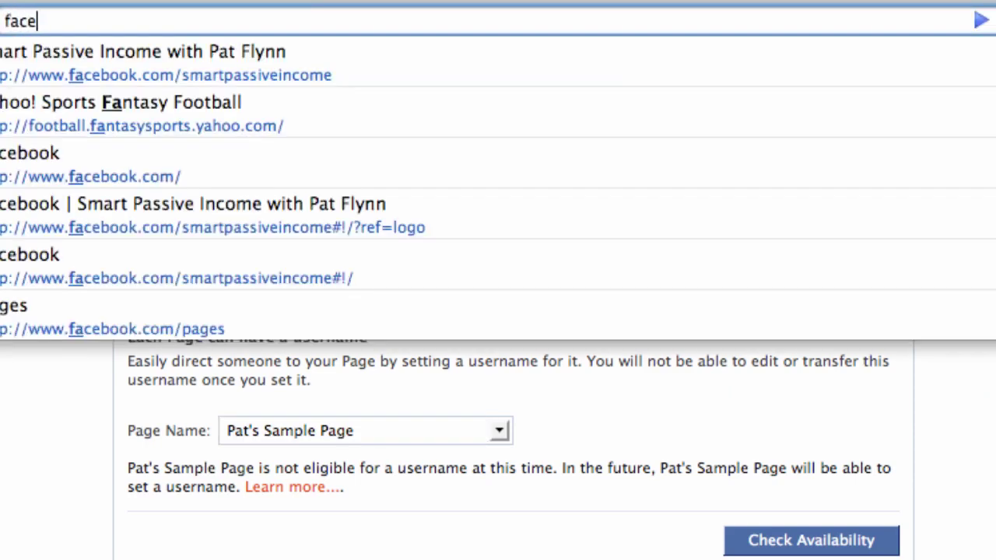
type(".com/smartpassiveincome")
key("Return")
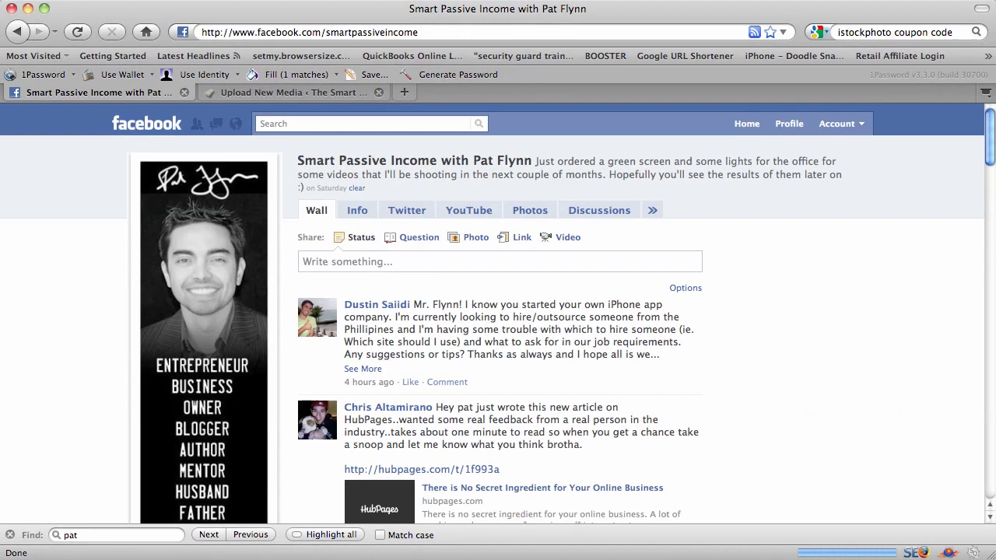
left_click(654, 212)
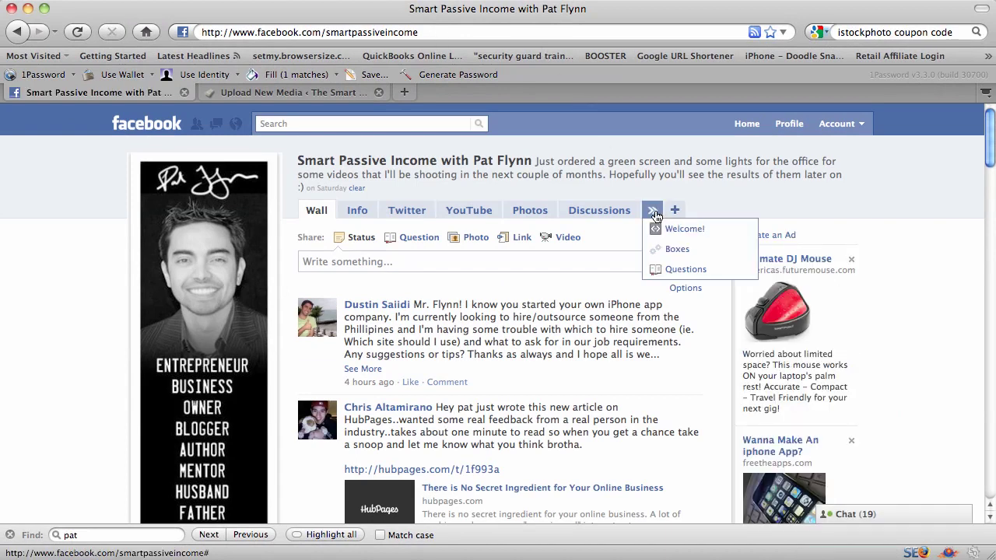
left_click(665, 227)
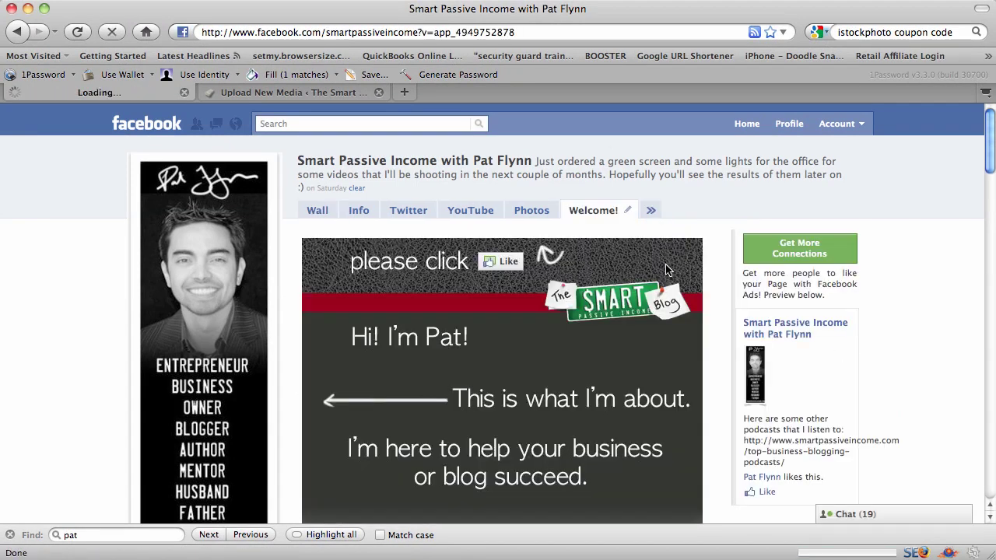
scroll(665, 271, "down", 1)
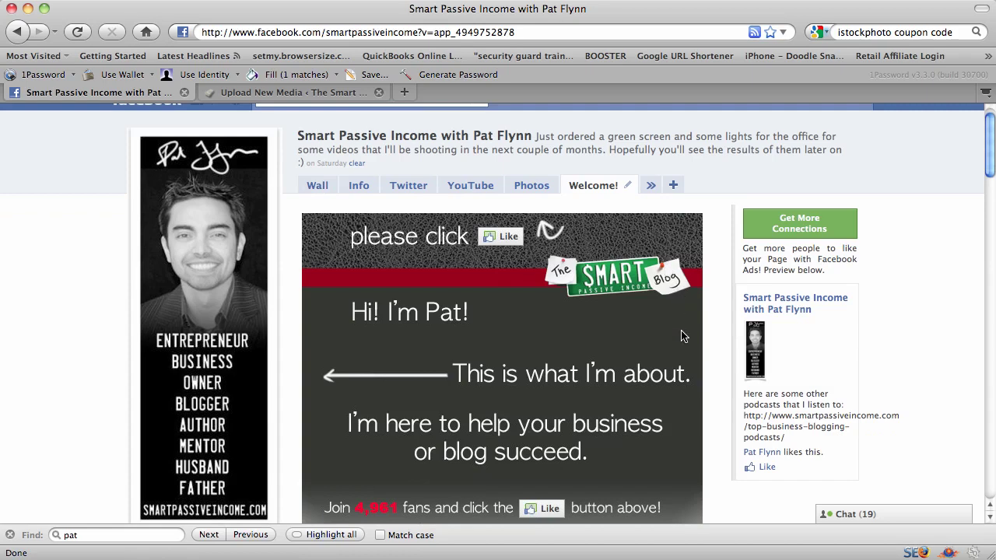
scroll(676, 336, "down", 1)
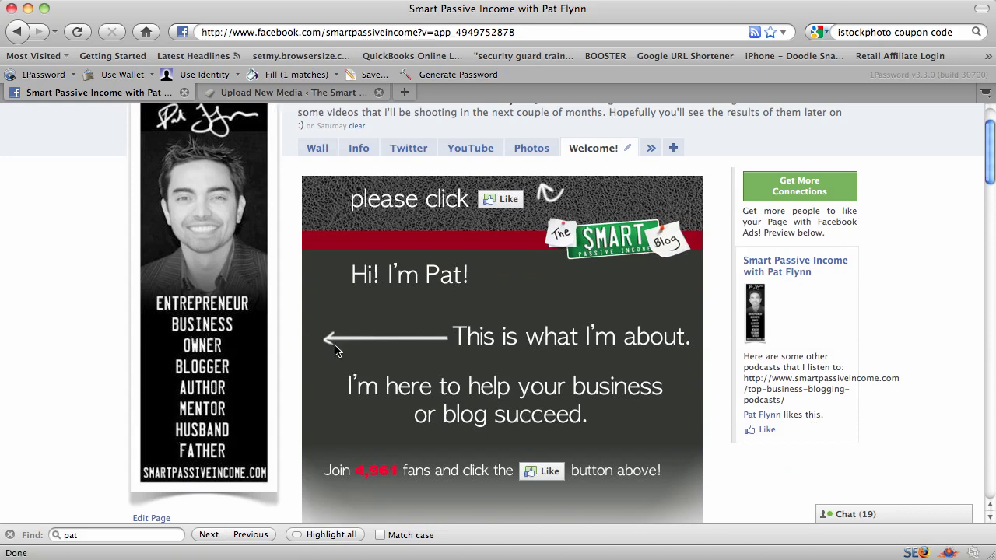
scroll(653, 251, "up", 2)
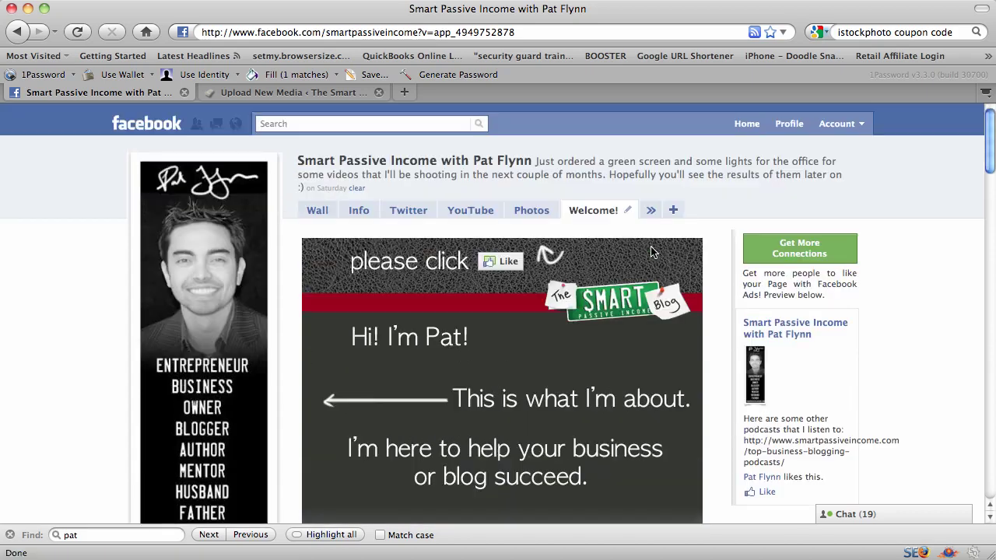
Go back to the sample page from the managed pages list and review its Welcome landing image
left_click(859, 122)
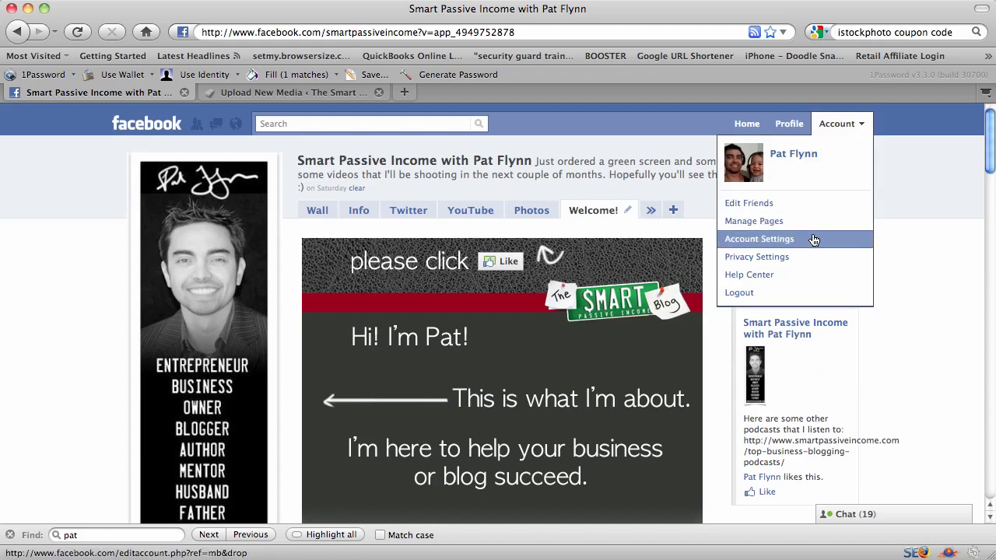
left_click(786, 221)
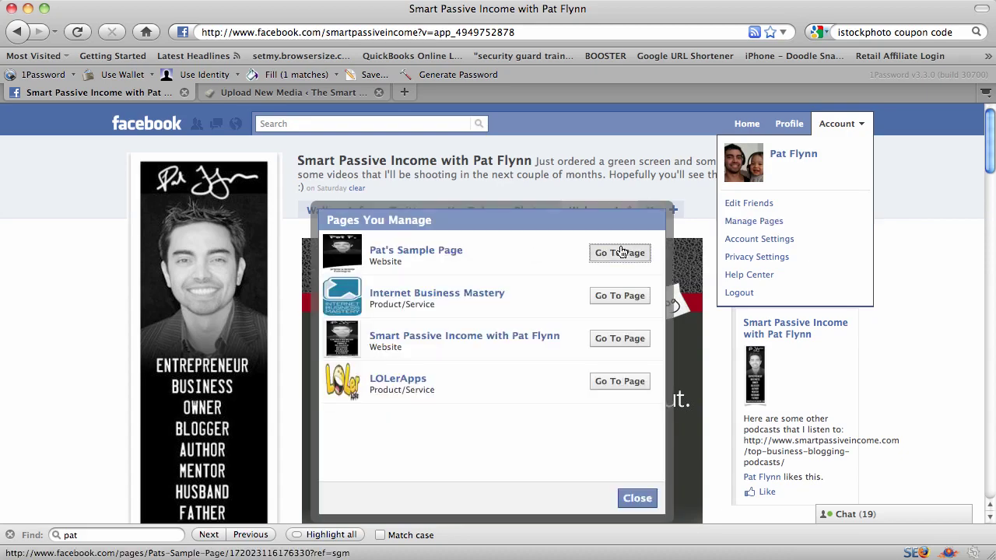
left_click(622, 252)
left_click(638, 187)
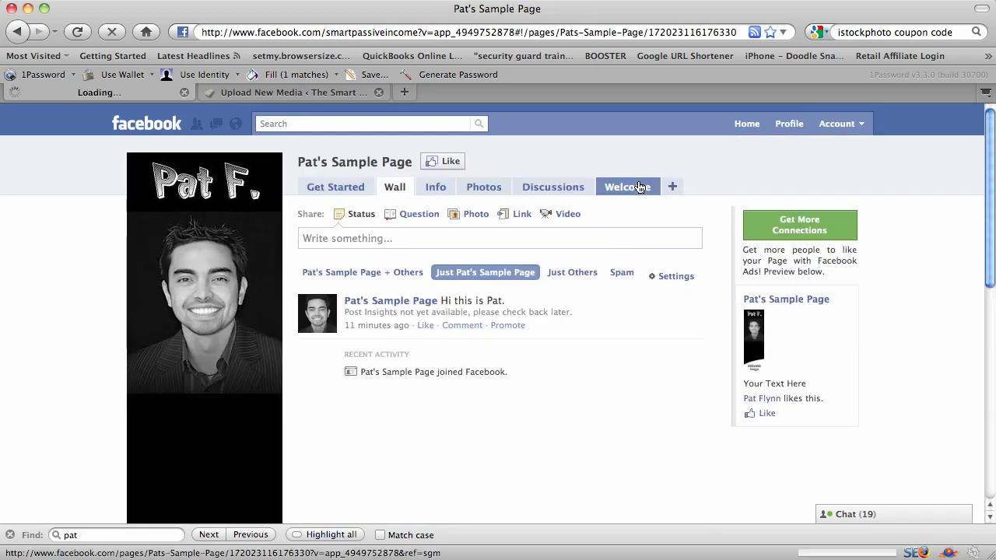
scroll(643, 251, "down", 3)
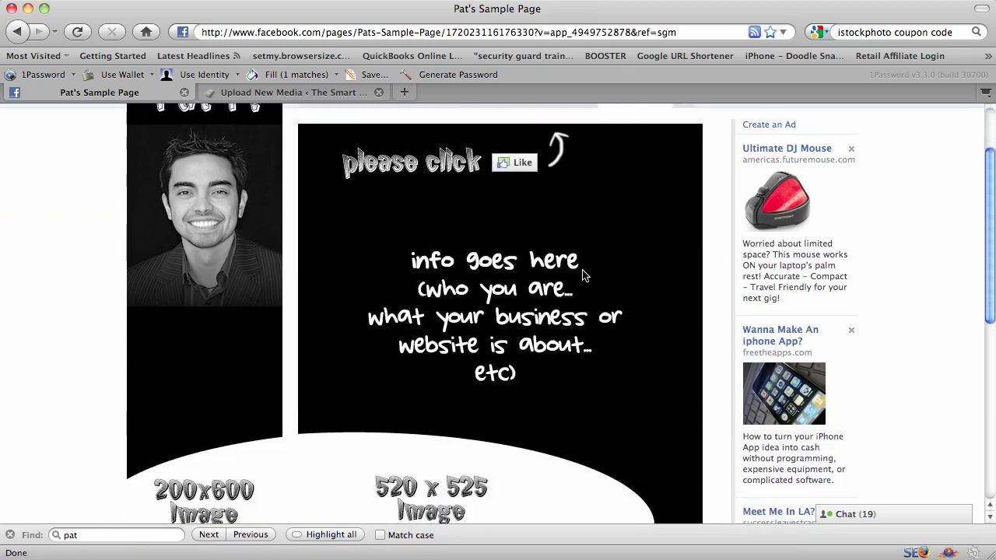